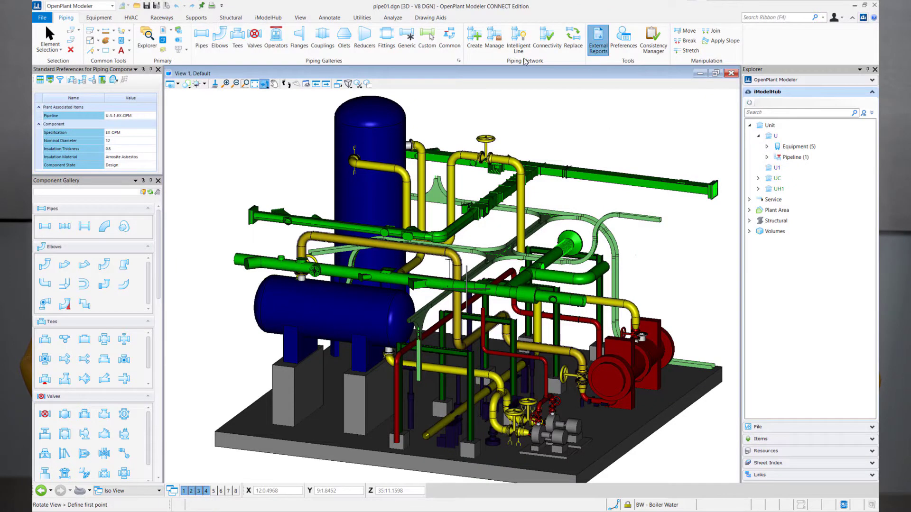
# Open External Reports, expand the report groups, and select BOM By Line Number under Piping.
pyautogui.click(592, 51)
pyautogui.moveTo(820, 85); pyautogui.dragTo(176, 110)
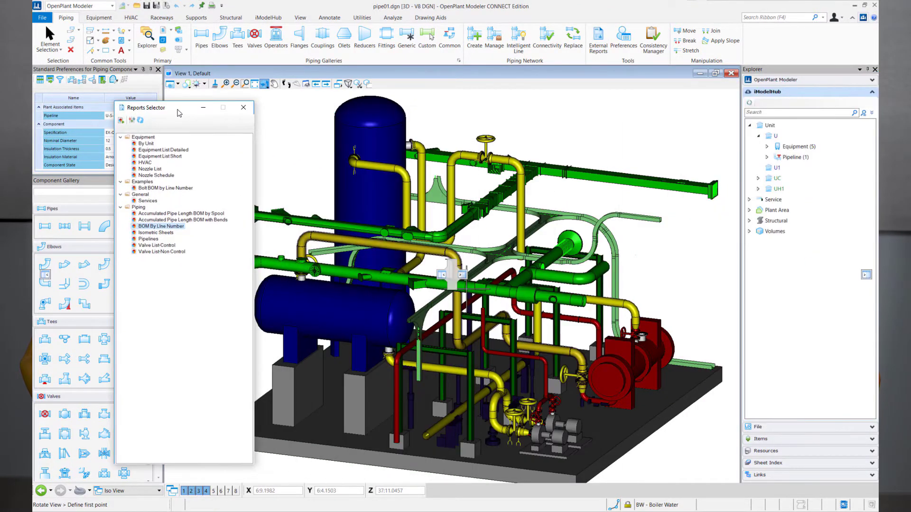
pyautogui.click(120, 138)
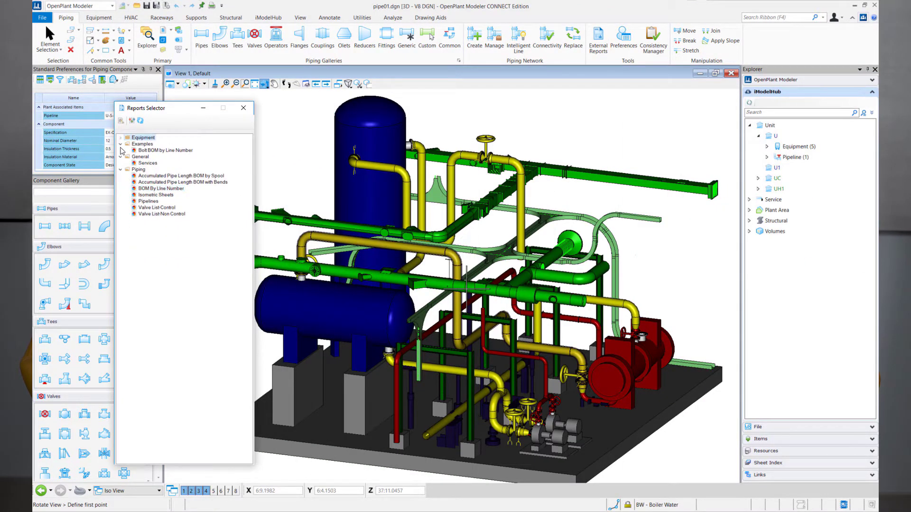
pyautogui.click(120, 144)
pyautogui.click(121, 150)
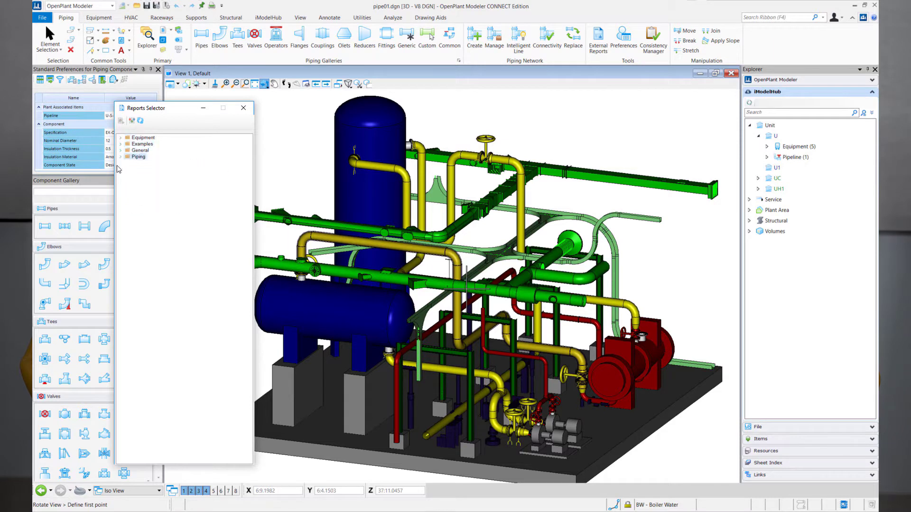
pyautogui.click(121, 137)
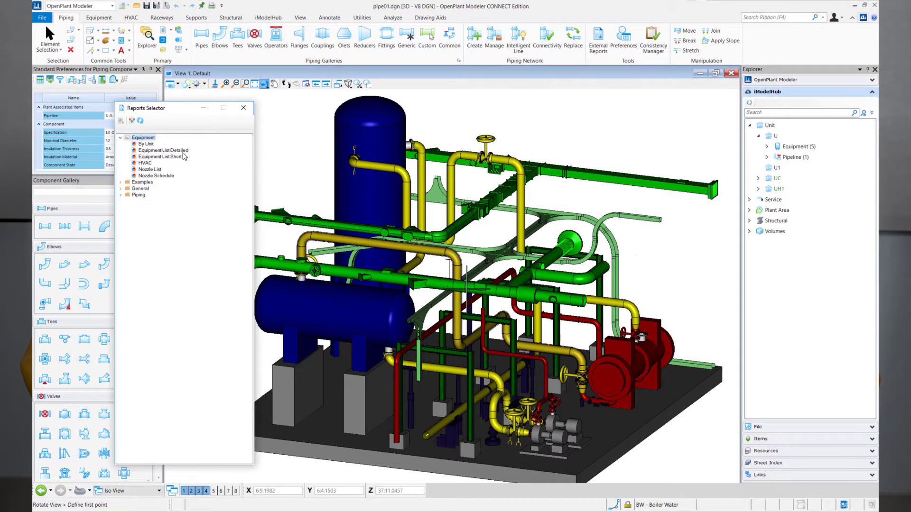
pyautogui.click(121, 182)
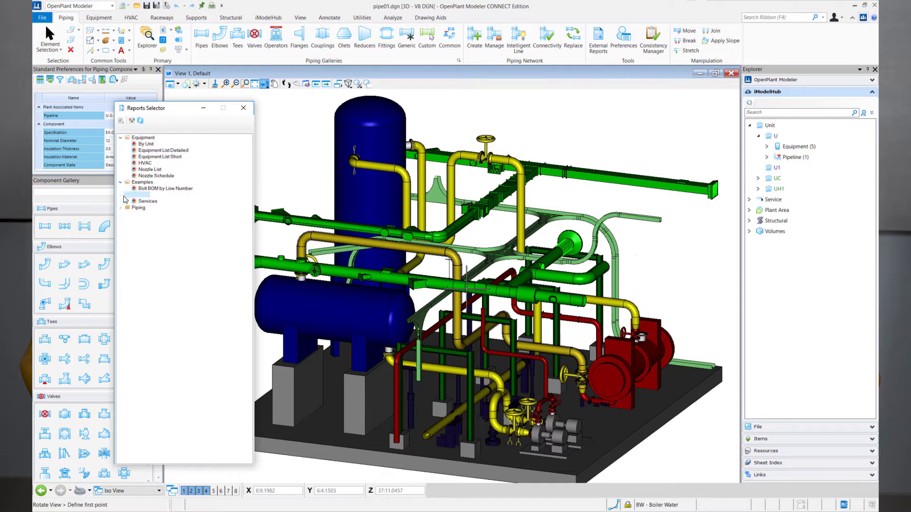
pyautogui.click(120, 208)
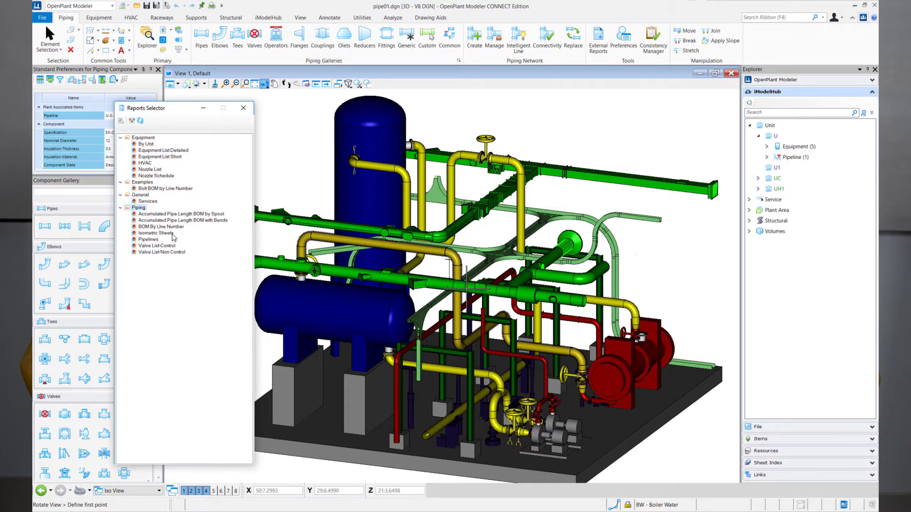
pyautogui.click(171, 227)
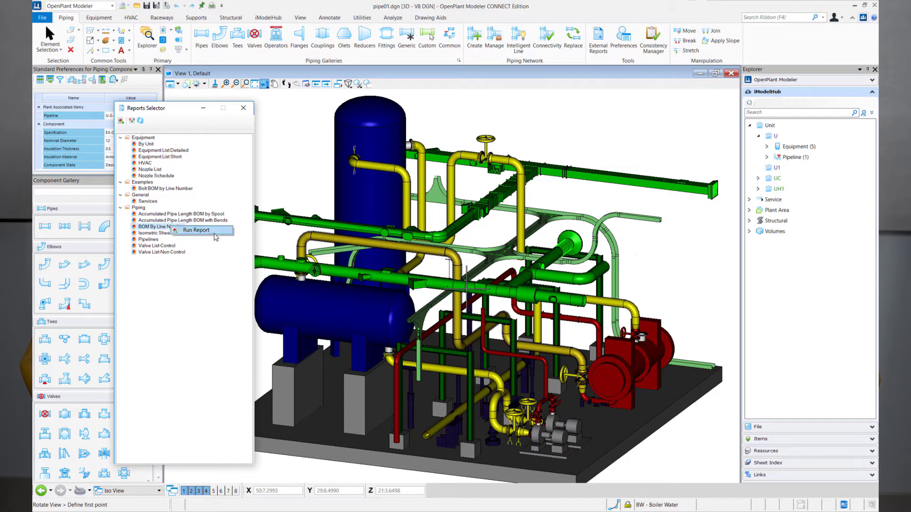
# Run the BOM By Line Number report, browse its page colours, and launch Project Administrator.
pyautogui.click(230, 229)
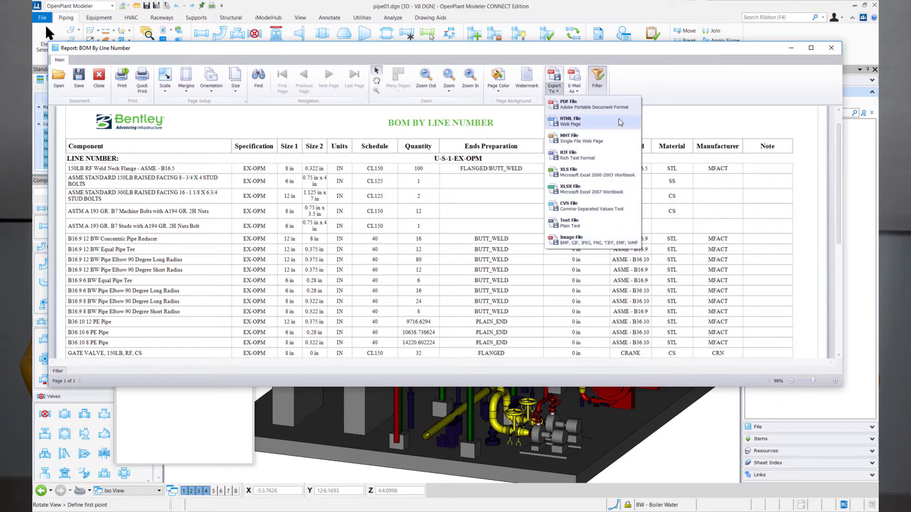
pyautogui.click(497, 78)
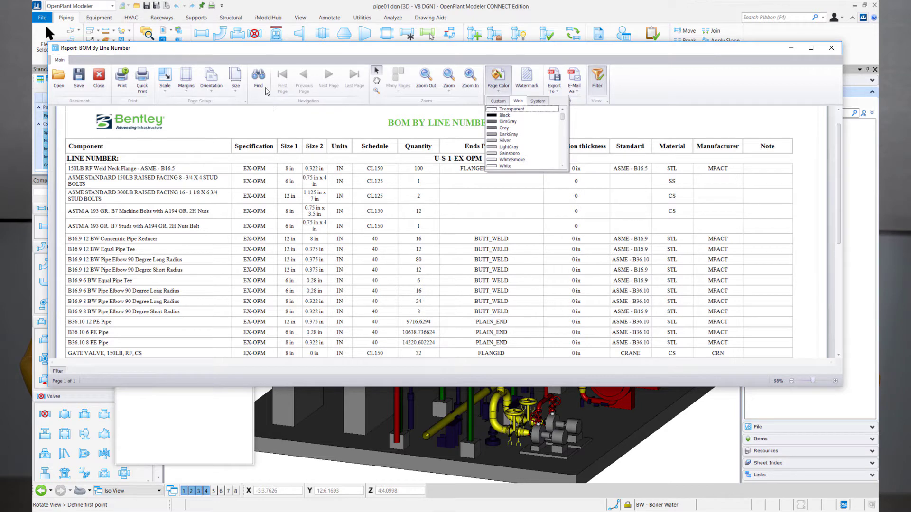
pyautogui.click(565, 282)
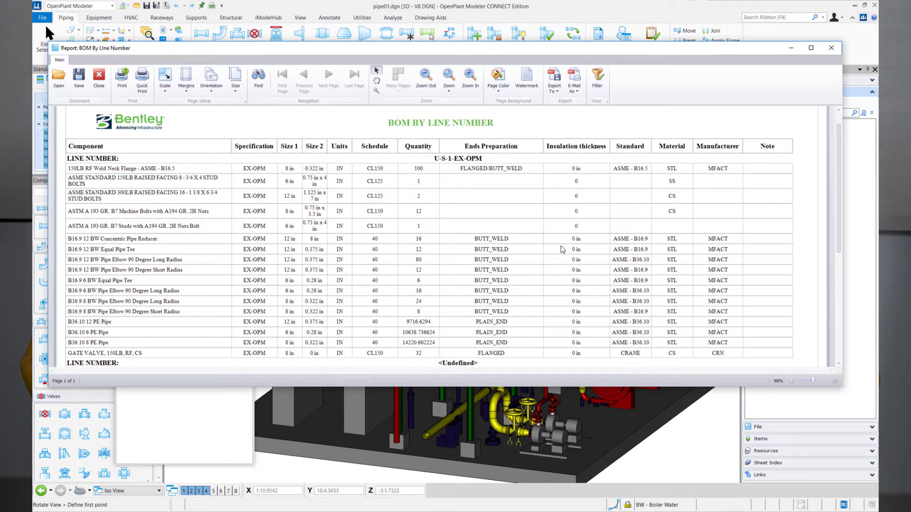
pyautogui.click(203, 75)
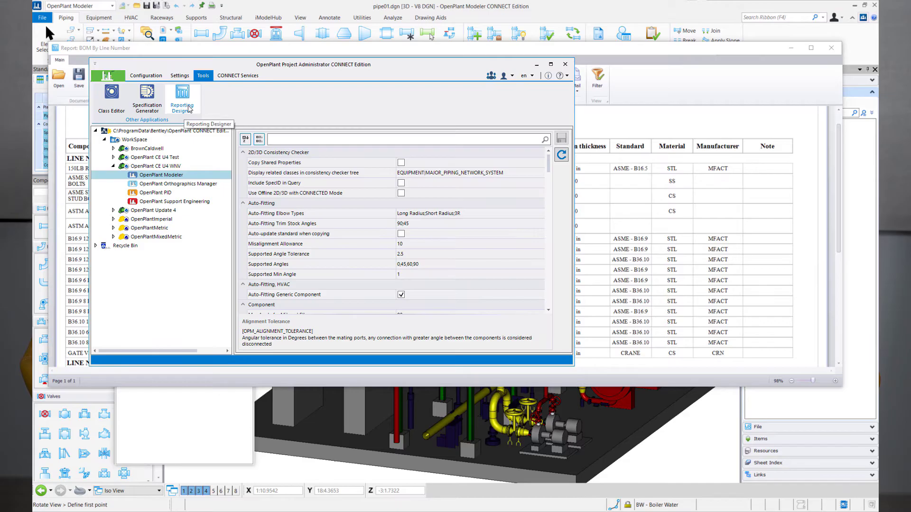
# Open BOM By Line Number in Report Designer and inspect the End Preparation cell's fields.
pyautogui.click(188, 109)
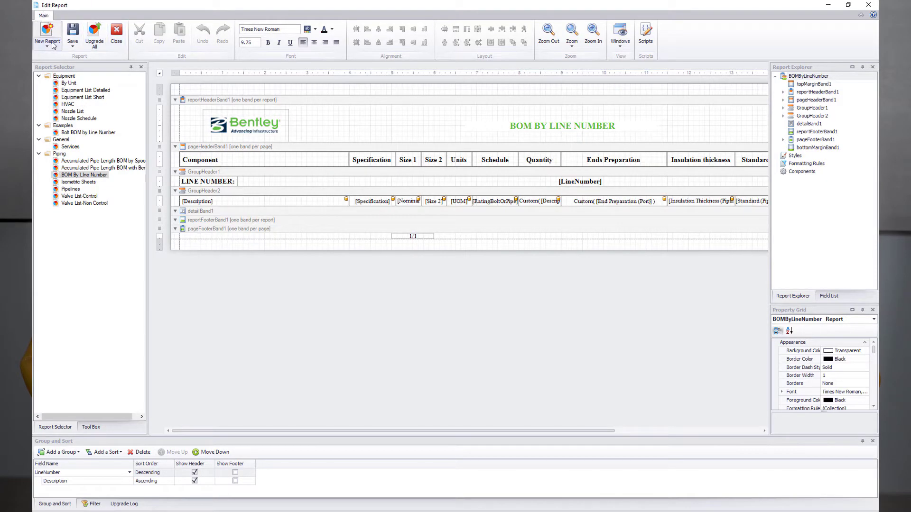
pyautogui.click(79, 176)
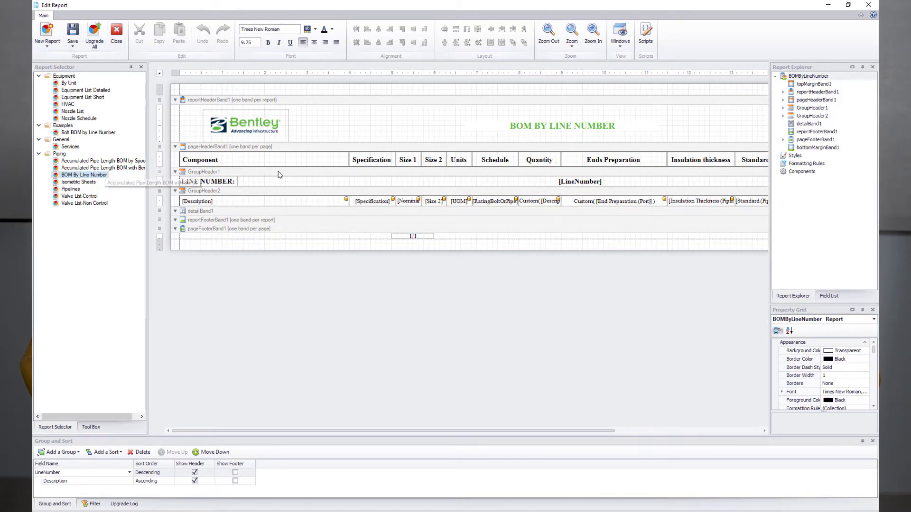
pyautogui.click(588, 202)
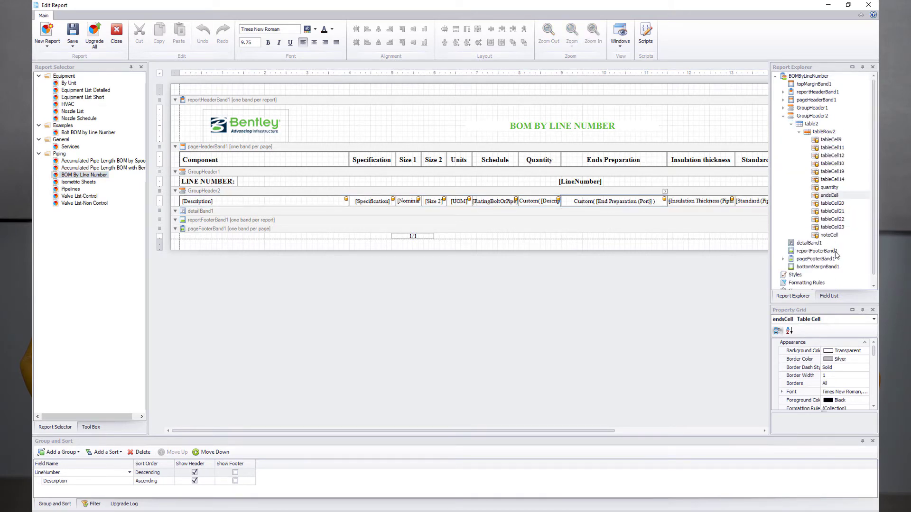
pyautogui.click(831, 297)
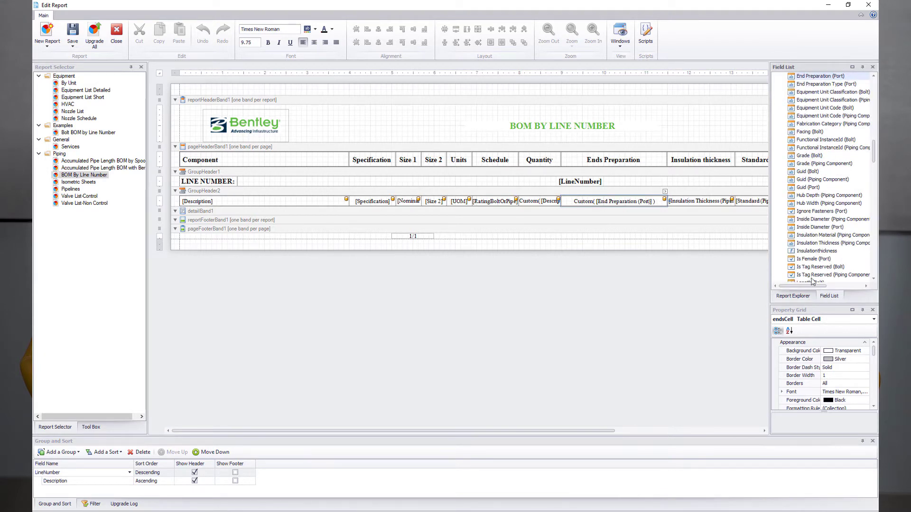
pyautogui.click(799, 297)
# Widen the side panels, check the End Preparation cell's quick tasks, and show the report script.
pyautogui.scroll(-5, 845, 370)
pyautogui.scroll(-5, 847, 381)
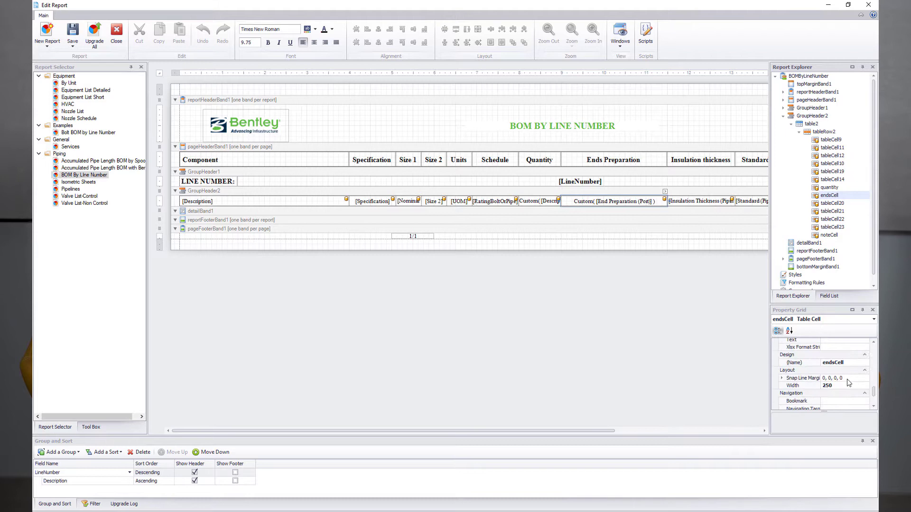
pyautogui.scroll(-5, 848, 395)
pyautogui.moveTo(873, 392); pyautogui.dragTo(873, 344)
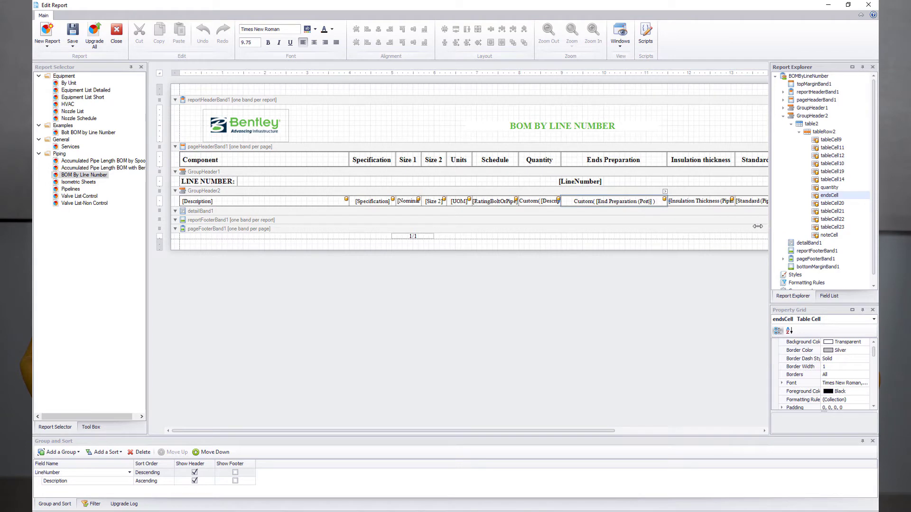
pyautogui.moveTo(758, 226); pyautogui.dragTo(703, 226)
pyautogui.click(663, 203)
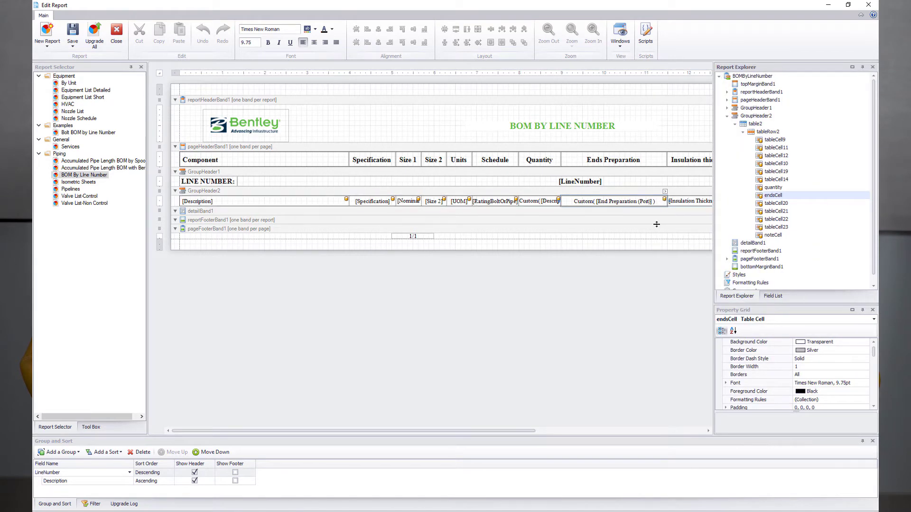
pyautogui.click(650, 244)
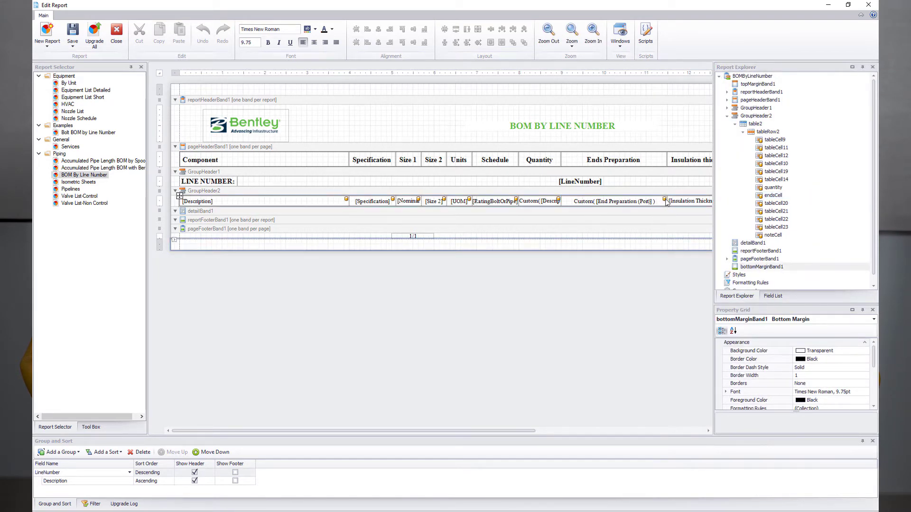
pyautogui.click(665, 201)
pyautogui.click(665, 192)
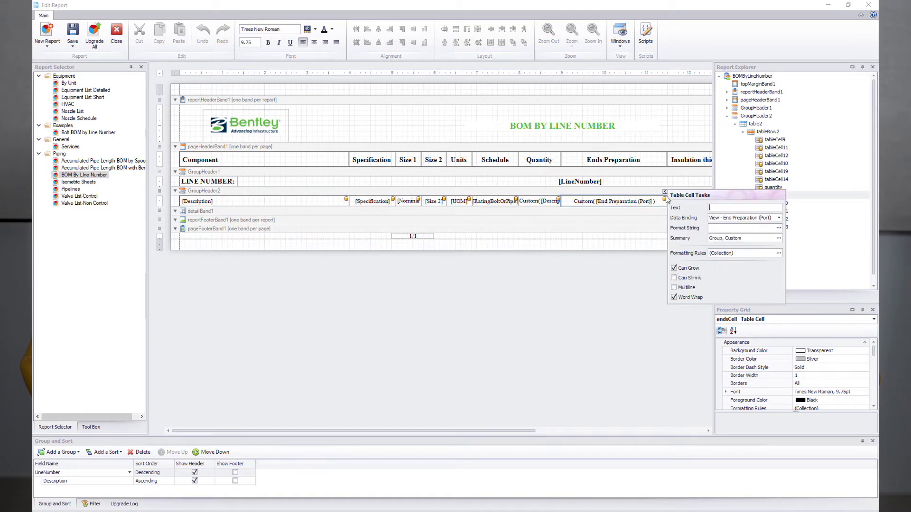
pyautogui.click(645, 37)
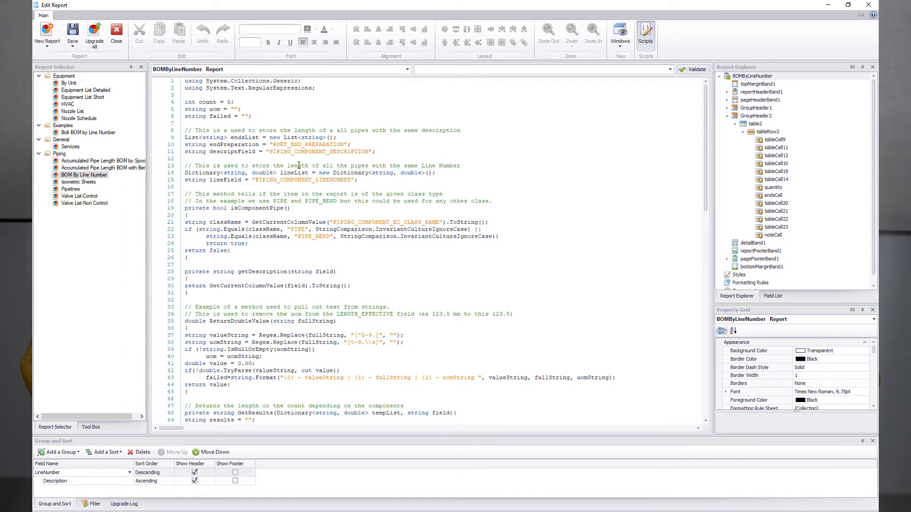
# Scroll the C# script and highlight the unit-stripping and length-or-count method comments.
pyautogui.scroll(-1, 308, 249)
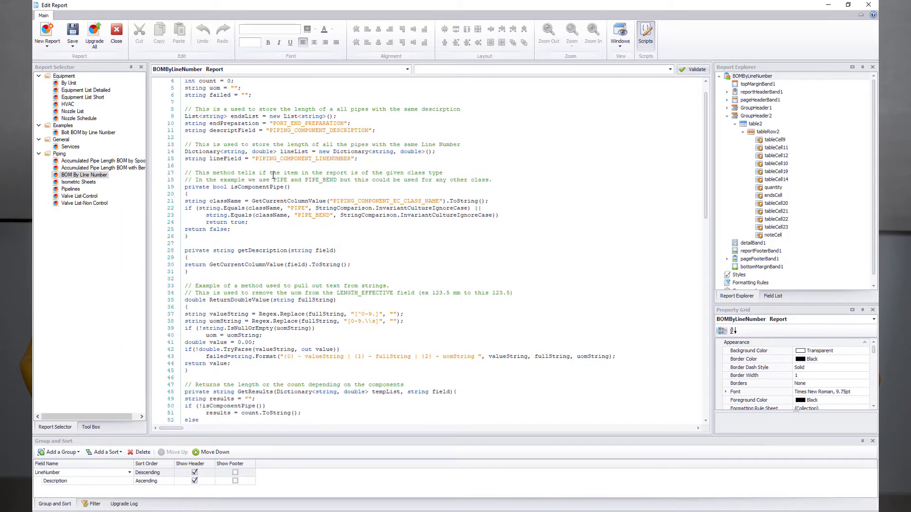
pyautogui.scroll(-2, 342, 280)
pyautogui.moveTo(181, 245); pyautogui.dragTo(465, 251)
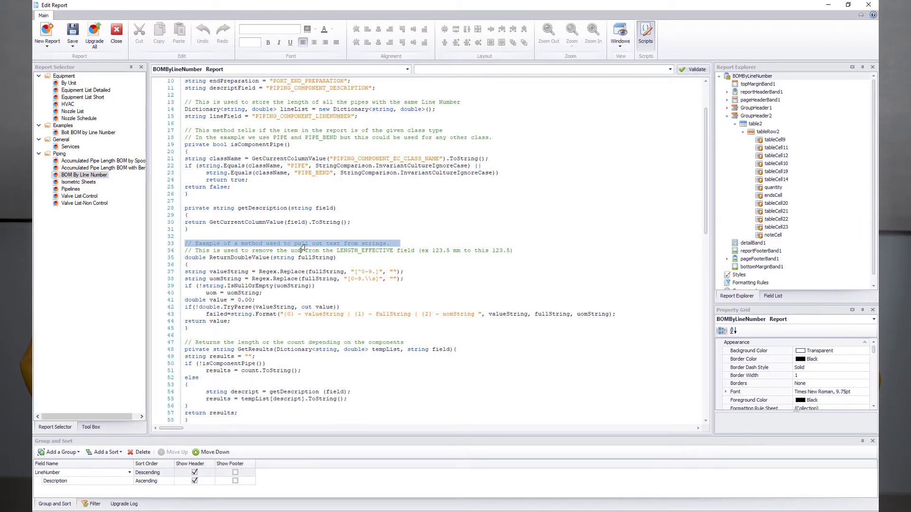
pyautogui.scroll(-1, 408, 314)
pyautogui.scroll(-2, 405, 317)
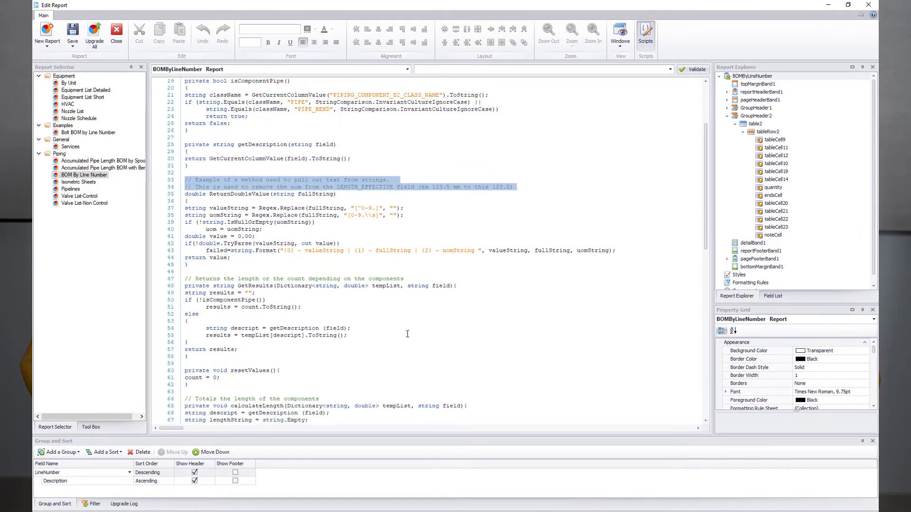
pyautogui.scroll(-1, 403, 324)
pyautogui.tripleClick(411, 260)
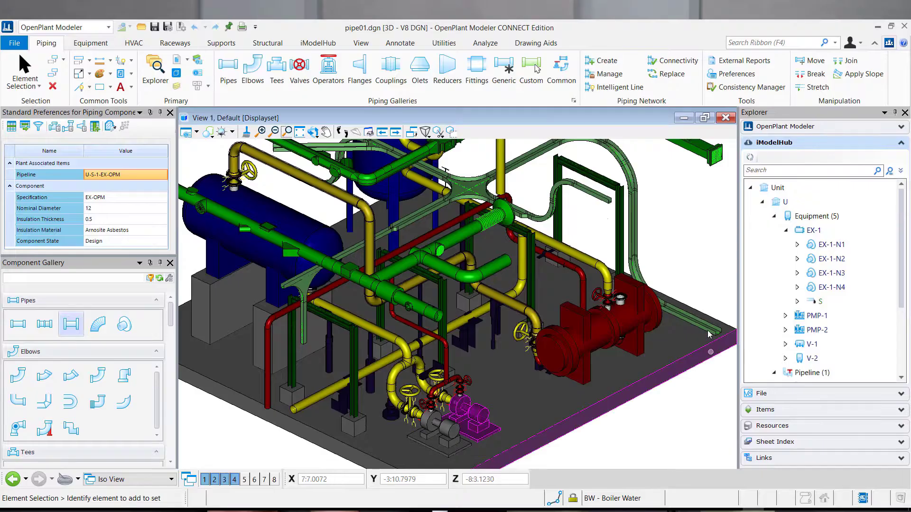
# Open Consistency Manager, auto-hide its Navigation pane, and collapse it to the Instances tree.
pyautogui.click(747, 88)
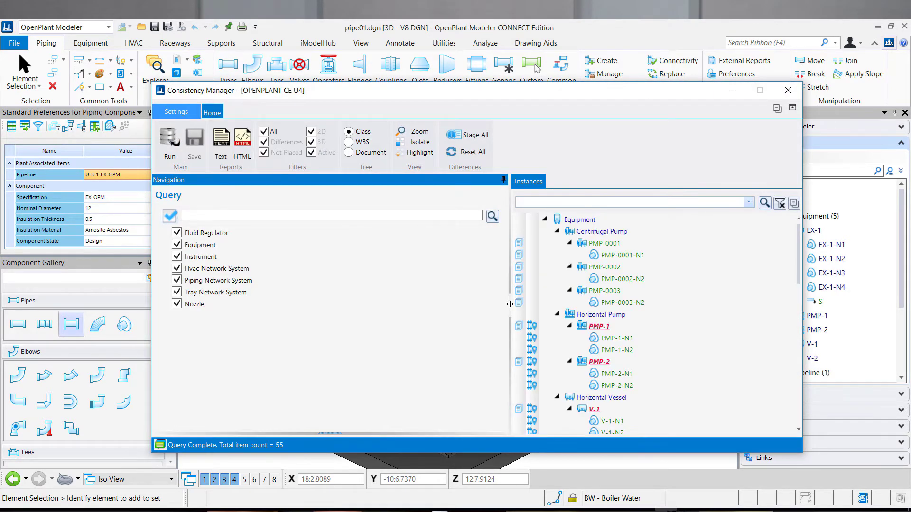
pyautogui.moveTo(510, 304); pyautogui.dragTo(337, 308)
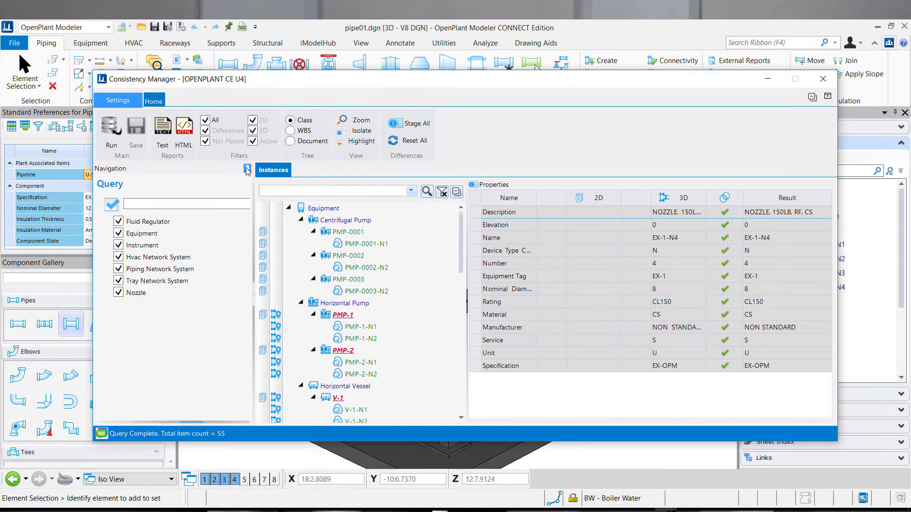
pyautogui.click(247, 170)
pyautogui.click(247, 169)
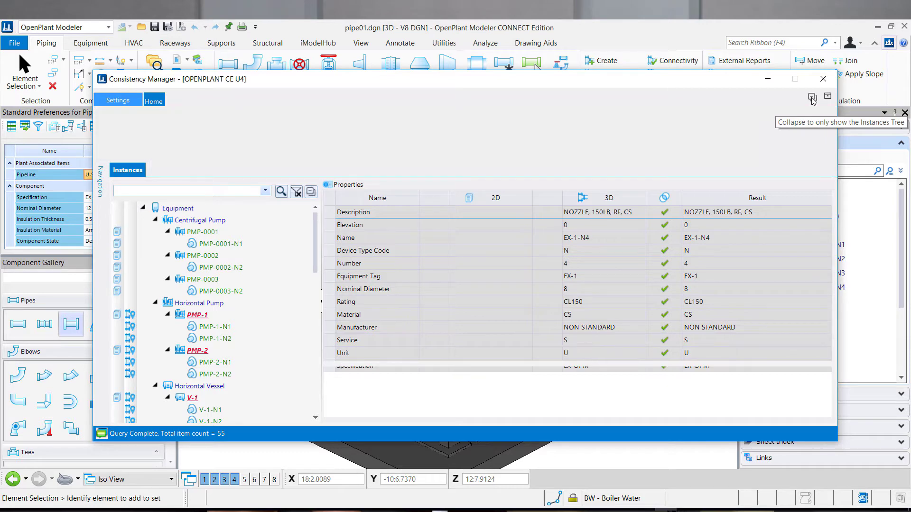
pyautogui.click(813, 98)
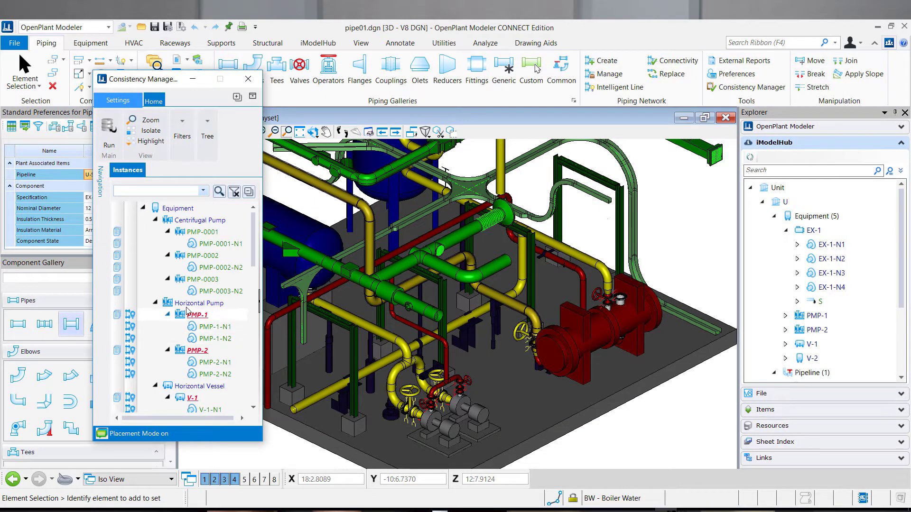
# View the Component Placement options for pump PMP-0001, then dismiss them.
pyautogui.scroll(-1, 198, 323)
pyautogui.scroll(-2, 198, 324)
pyautogui.scroll(-2, 199, 324)
pyautogui.scroll(-2, 198, 323)
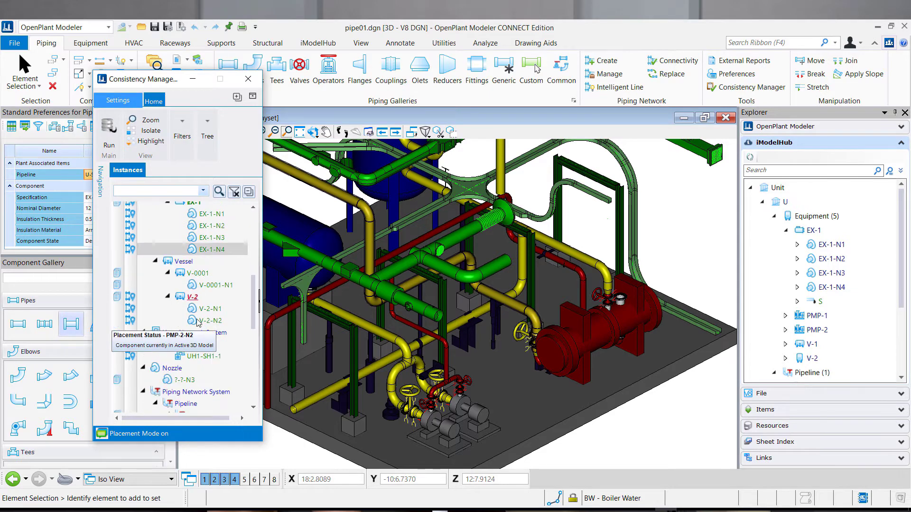
pyautogui.scroll(2, 199, 324)
pyautogui.scroll(5, 220, 244)
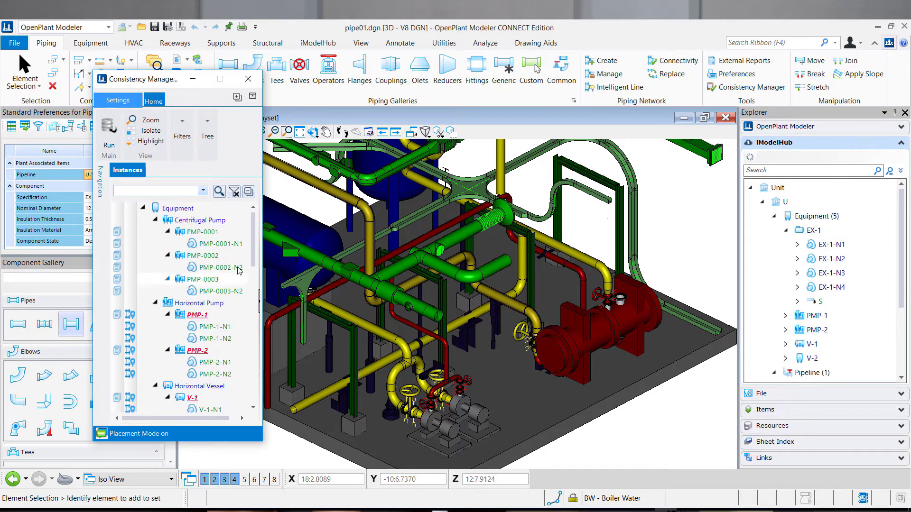
pyautogui.rightClick(215, 236)
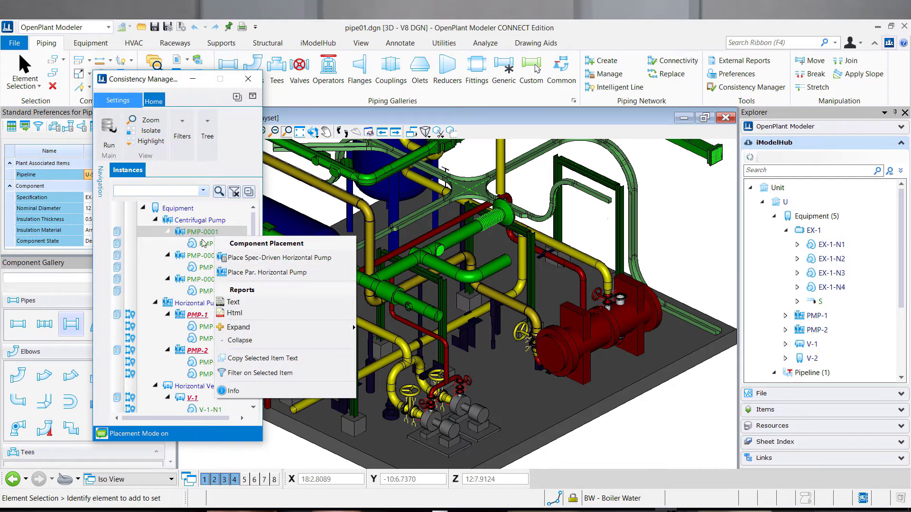
pyautogui.click(201, 242)
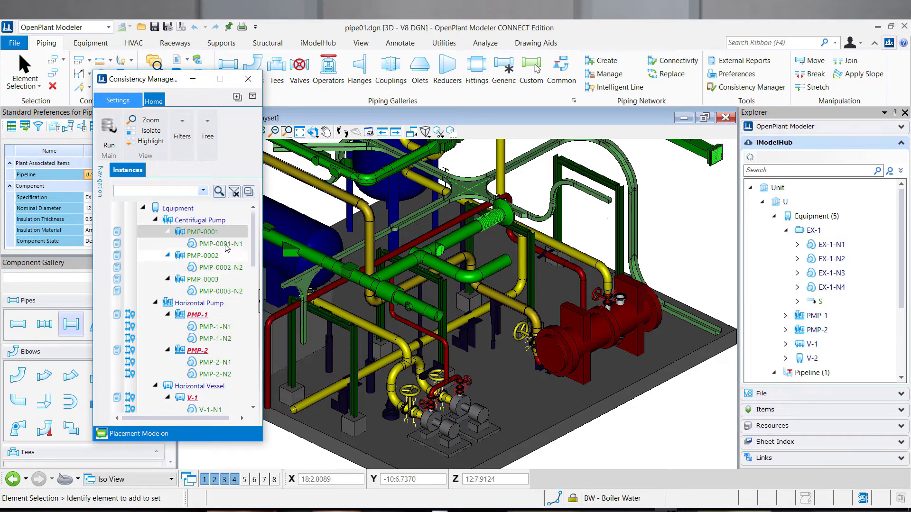
# Show the hopper and parametric vessel placement options for V-0001.
pyautogui.scroll(-3, 185, 284)
pyautogui.scroll(-2, 179, 326)
pyautogui.scroll(-3, 178, 326)
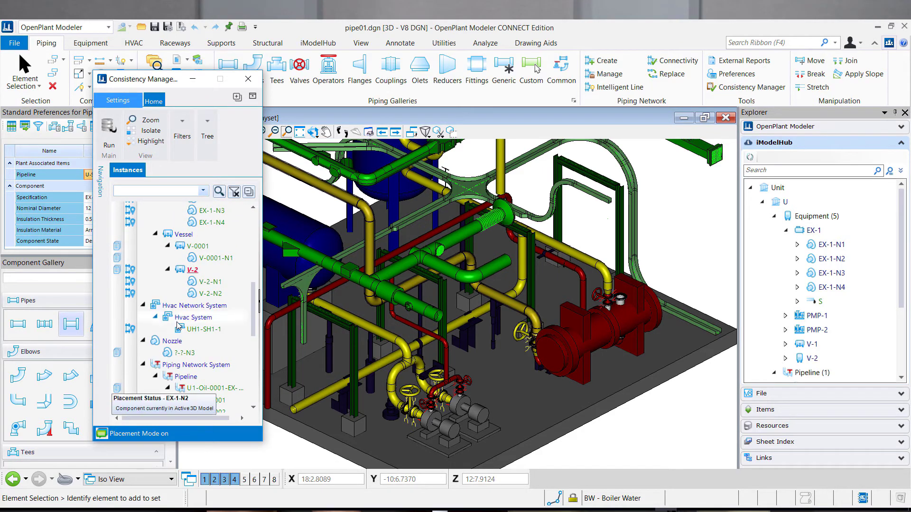
pyautogui.rightClick(195, 247)
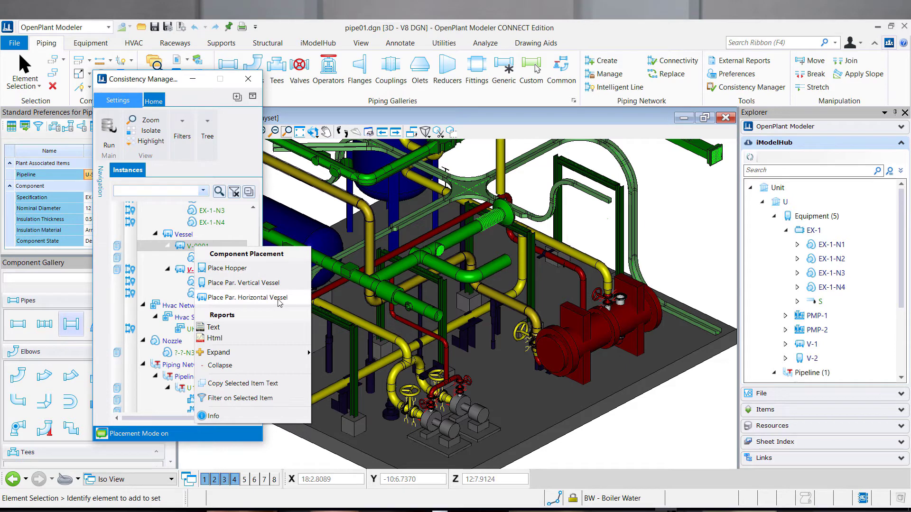
pyautogui.moveTo(218, 352)
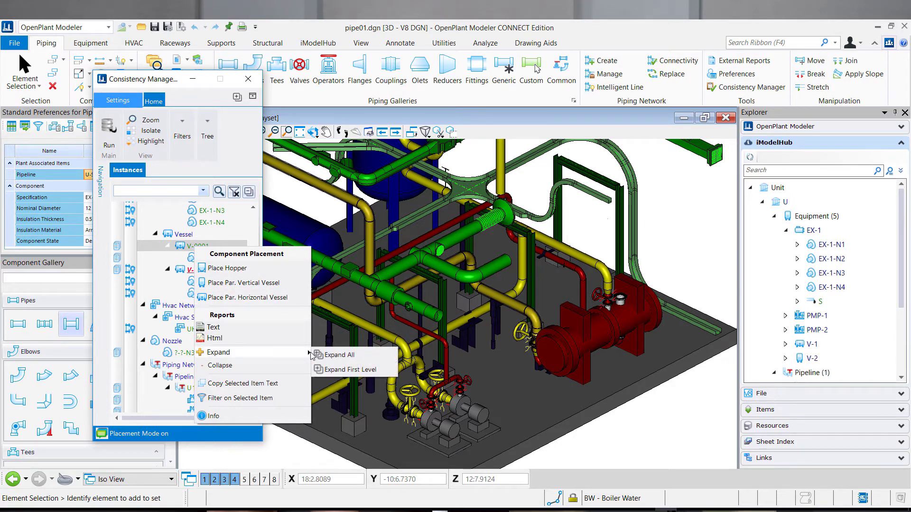
pyautogui.click(332, 355)
pyautogui.click(119, 100)
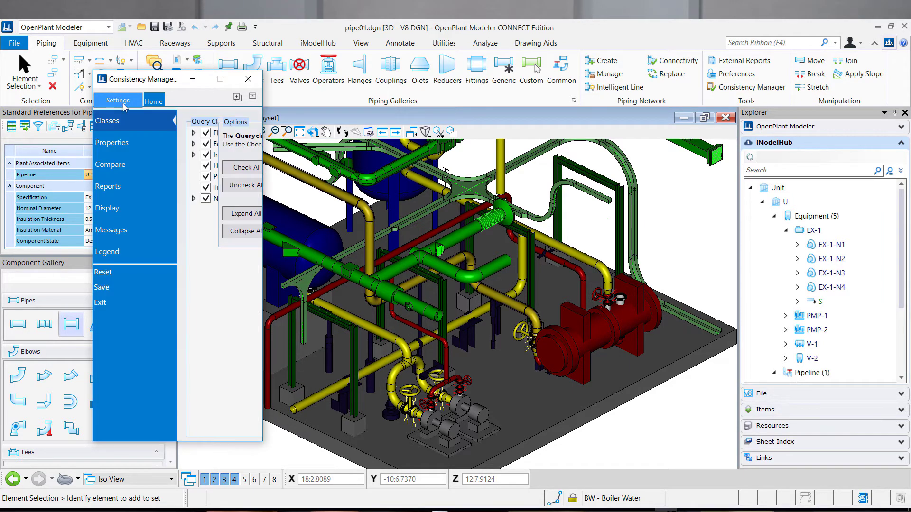
pyautogui.click(123, 252)
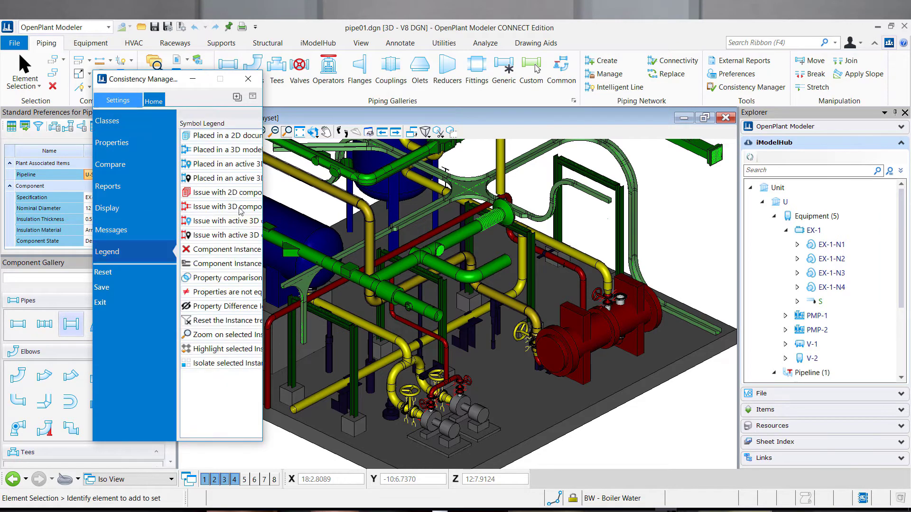
pyautogui.click(238, 98)
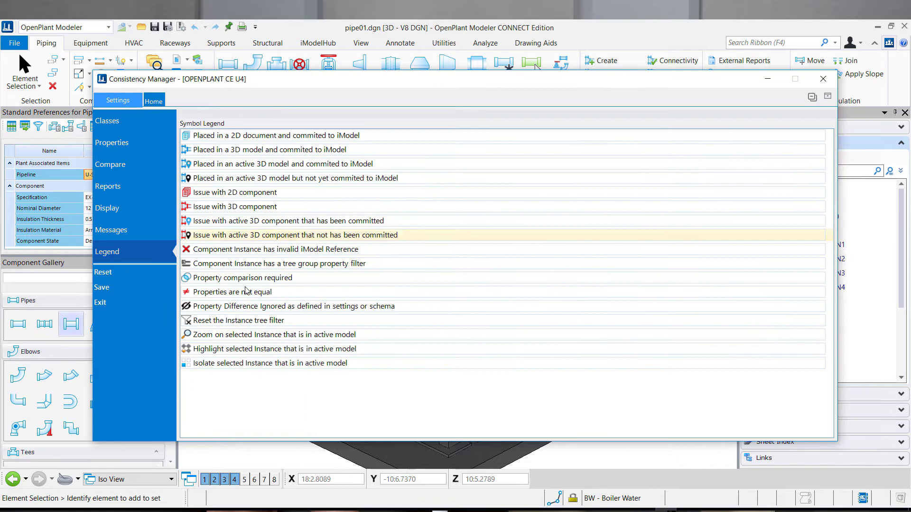
pyautogui.click(153, 101)
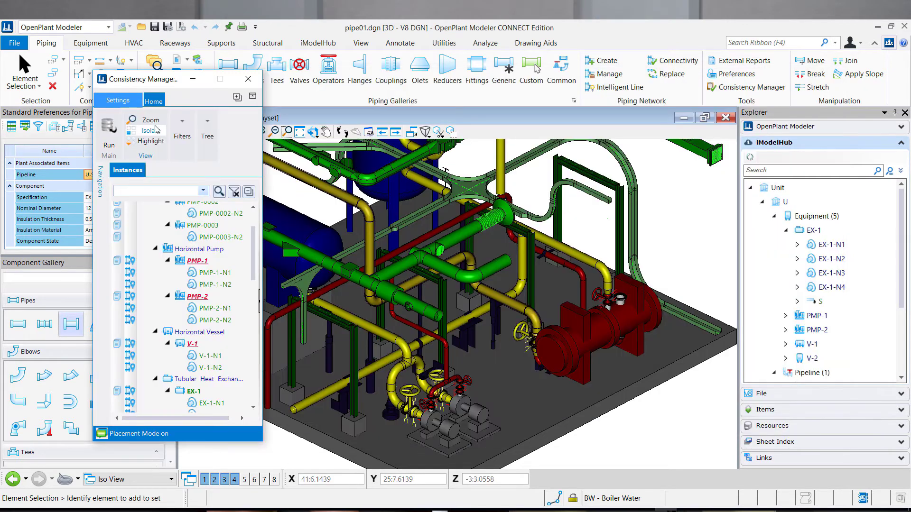
# Isolate and zoom to heat exchanger EX-1, then compare PMP-1's properties in the full window.
pyautogui.click(204, 260)
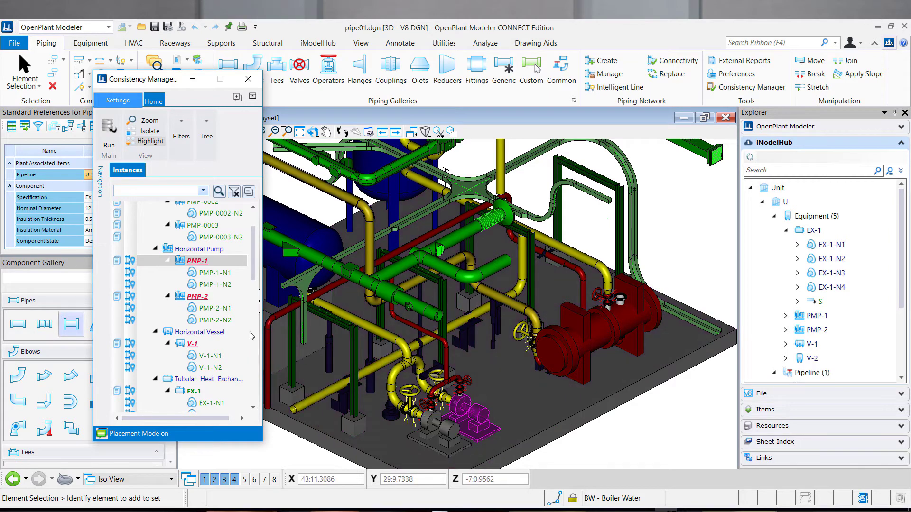
pyautogui.scroll(-1, 204, 353)
pyautogui.click(204, 366)
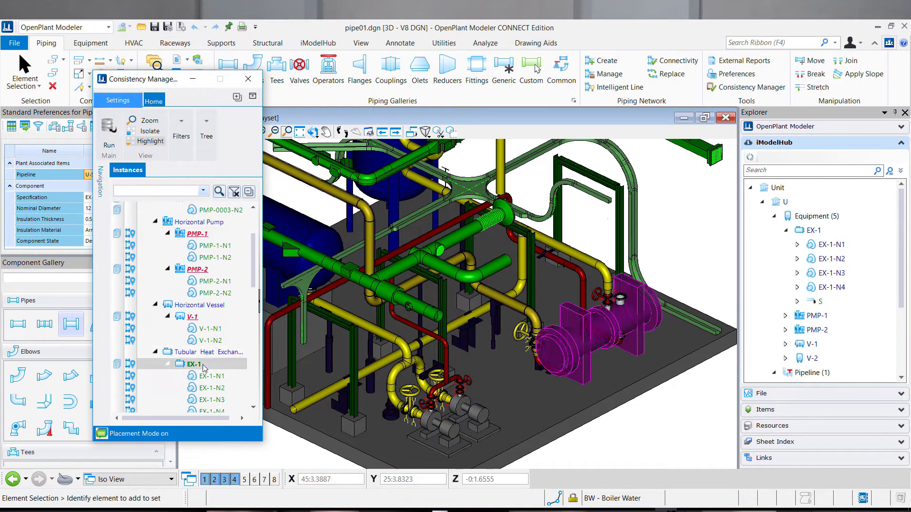
pyautogui.click(151, 131)
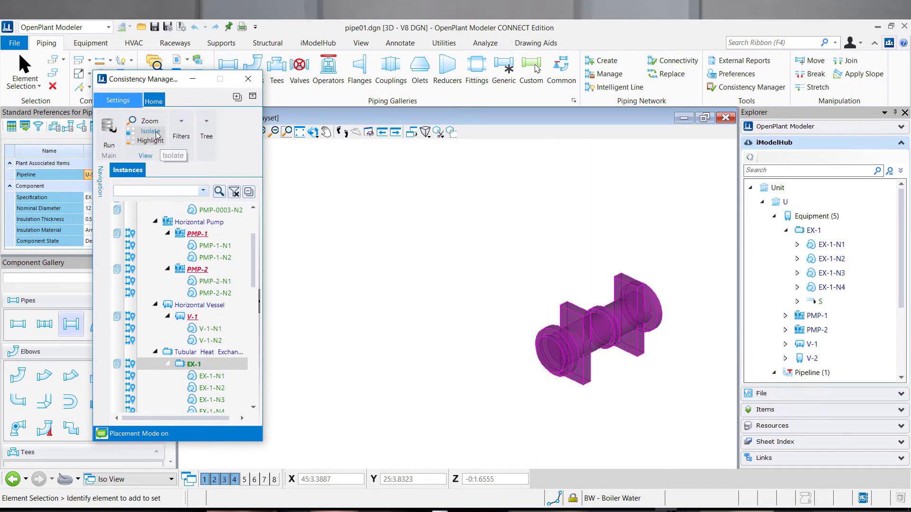
pyautogui.click(151, 131)
pyautogui.click(149, 121)
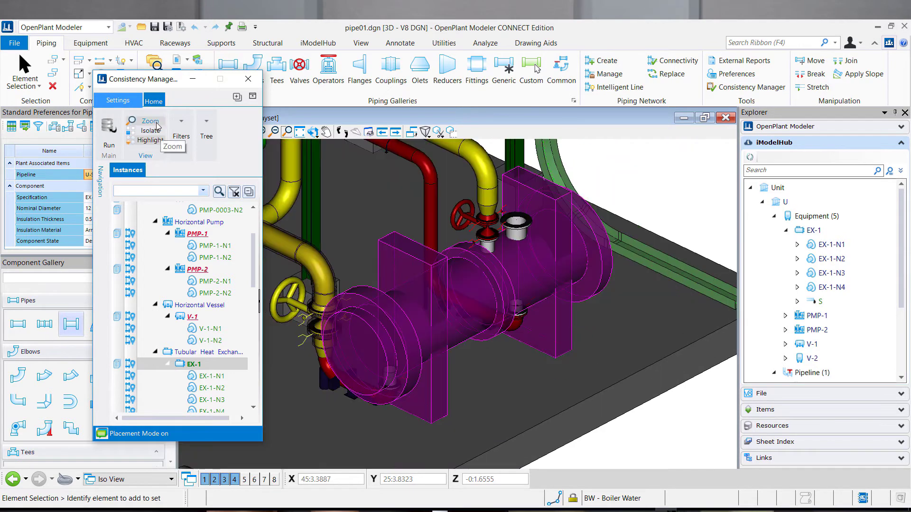
pyautogui.click(237, 97)
pyautogui.click(249, 316)
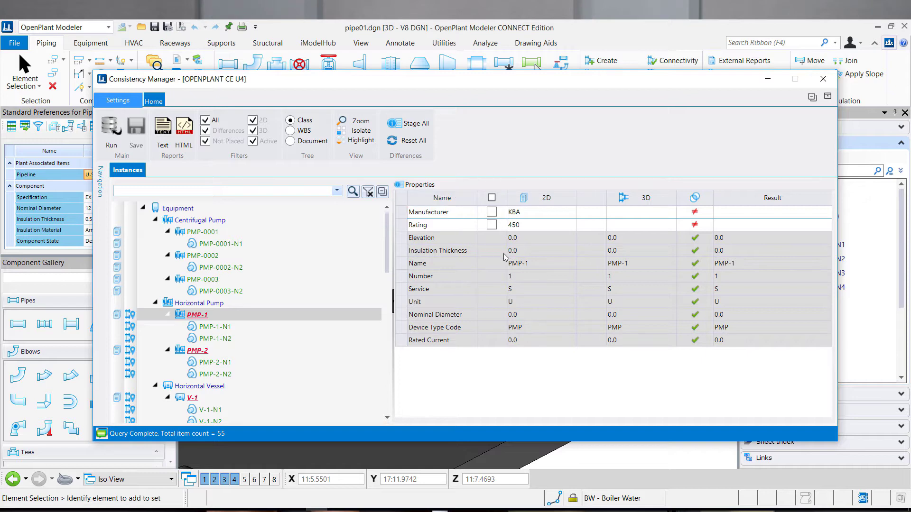
pyautogui.click(491, 212)
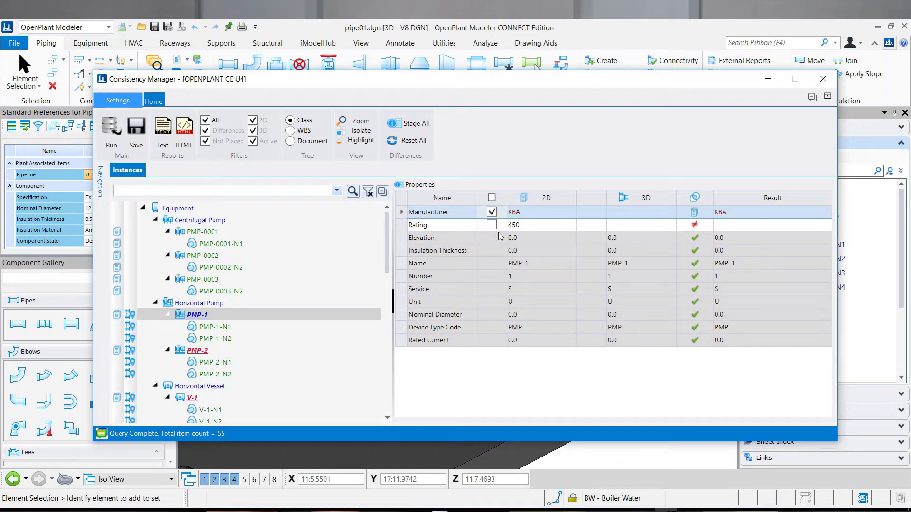
pyautogui.click(494, 228)
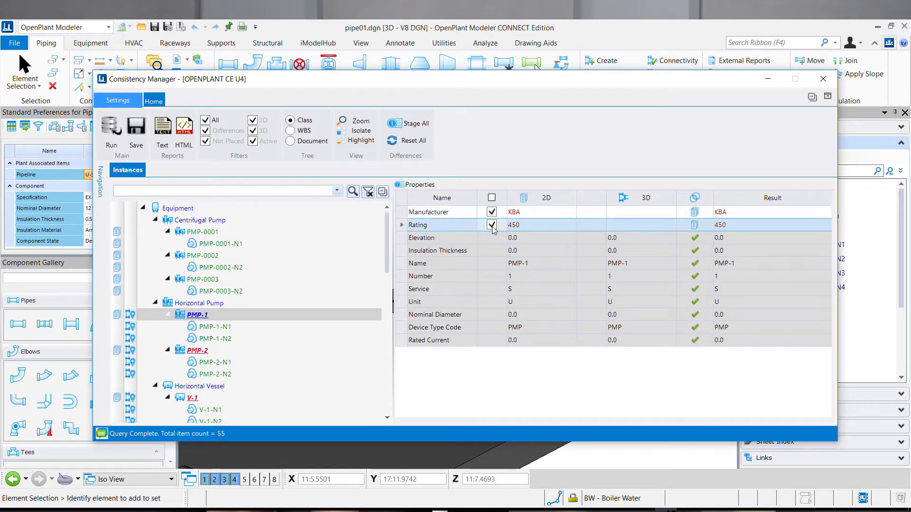
pyautogui.click(491, 227)
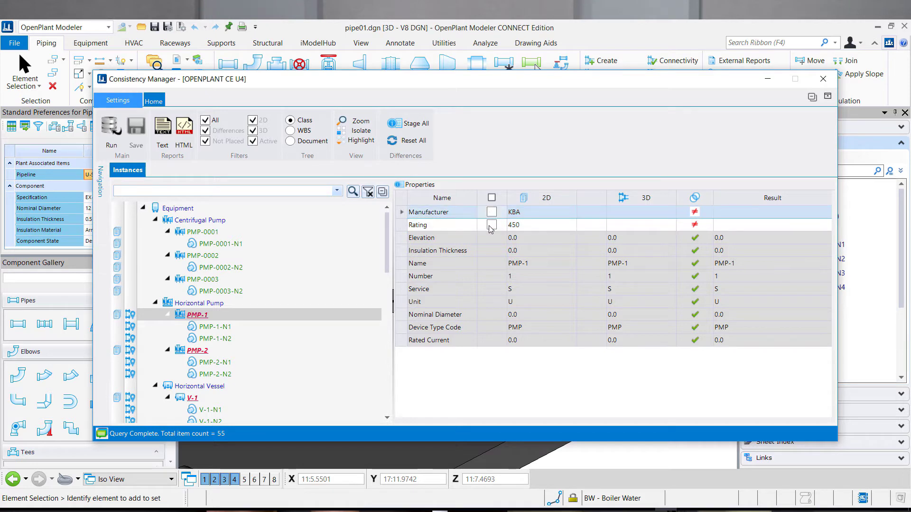
pyautogui.click(492, 199)
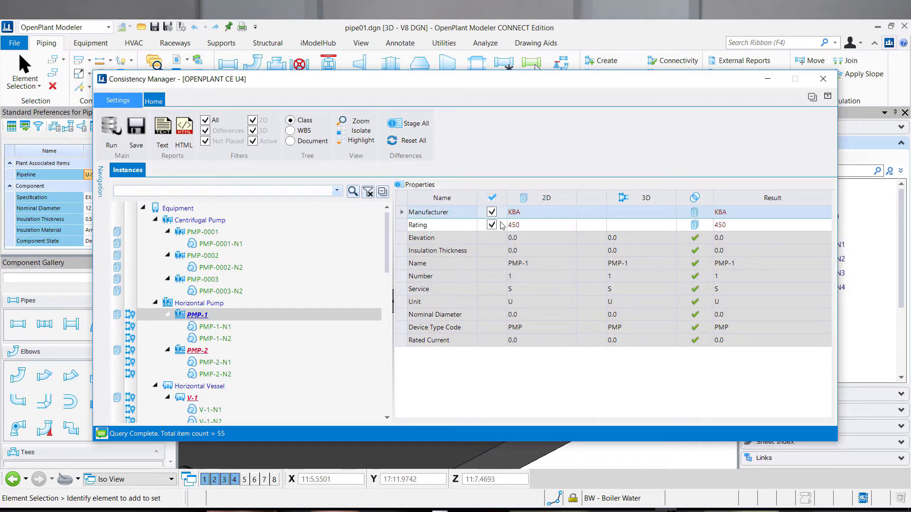
pyautogui.click(492, 198)
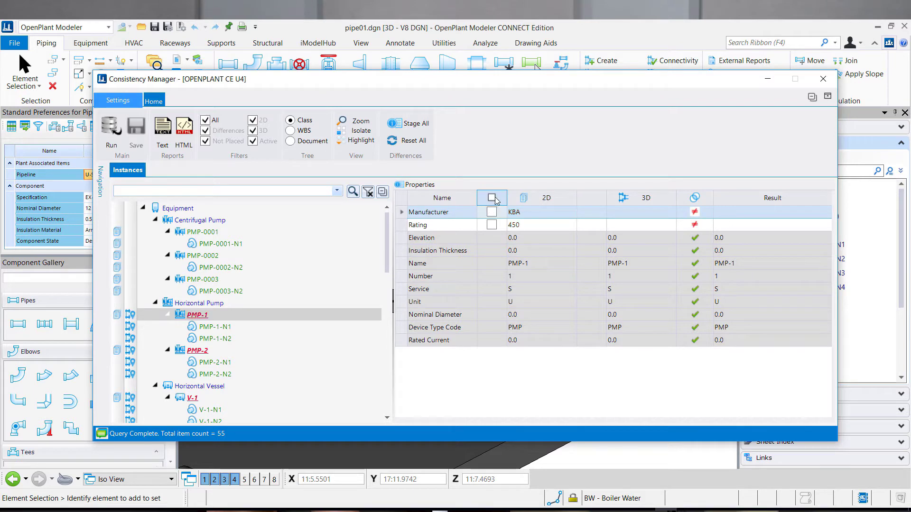
# Stage all of PMP-1's property differences, then reset them all.
pyautogui.rightClick(191, 317)
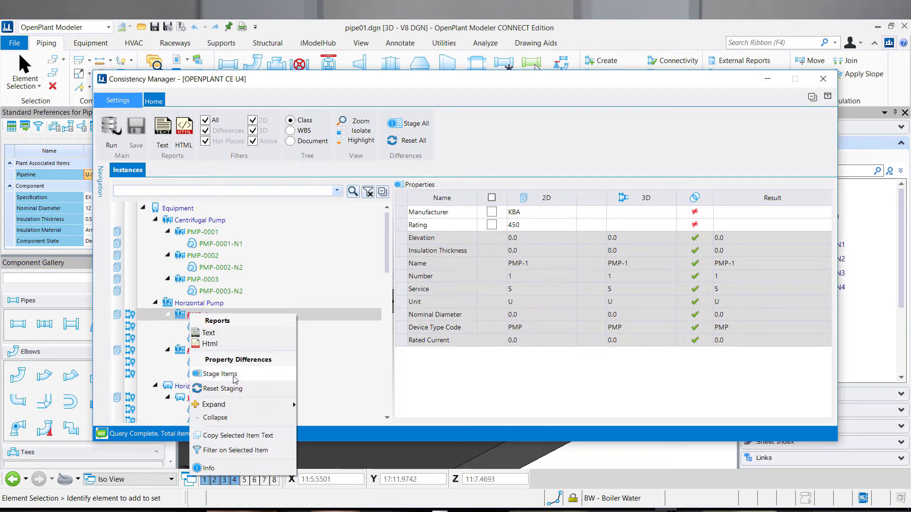
pyautogui.click(235, 376)
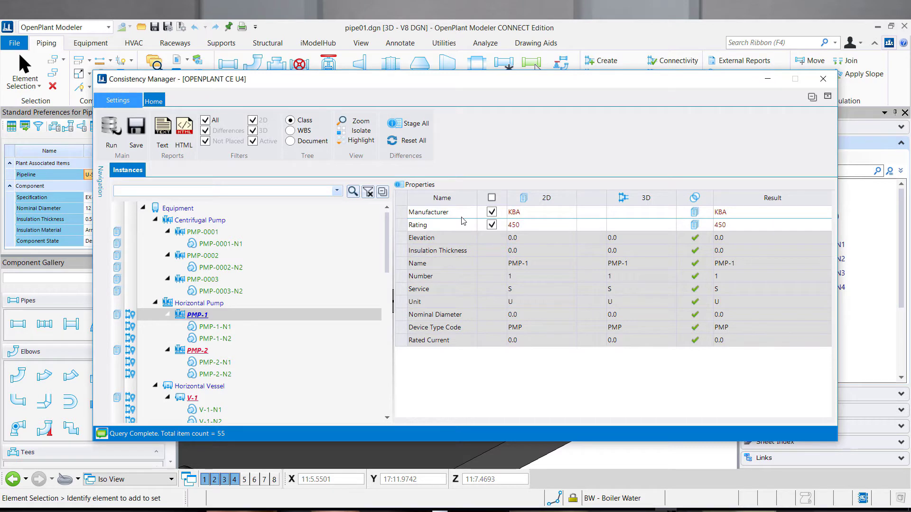
pyautogui.click(491, 212)
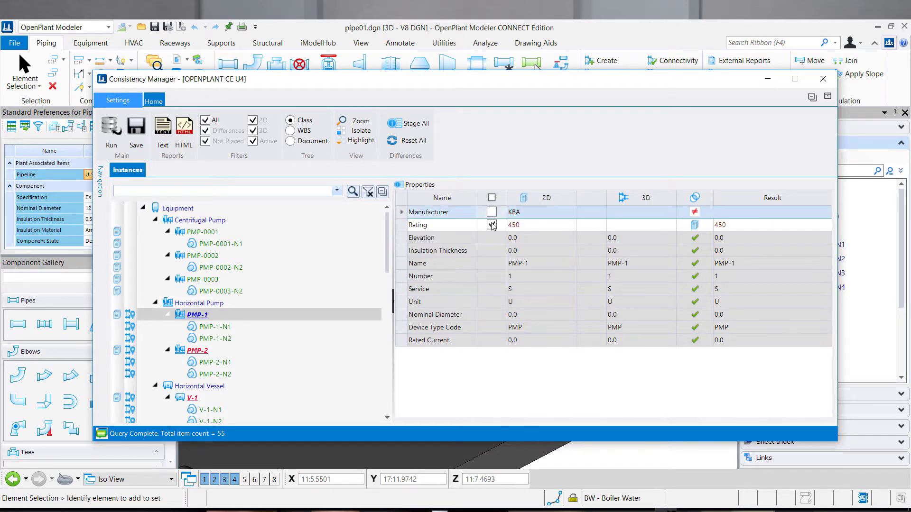
pyautogui.click(420, 129)
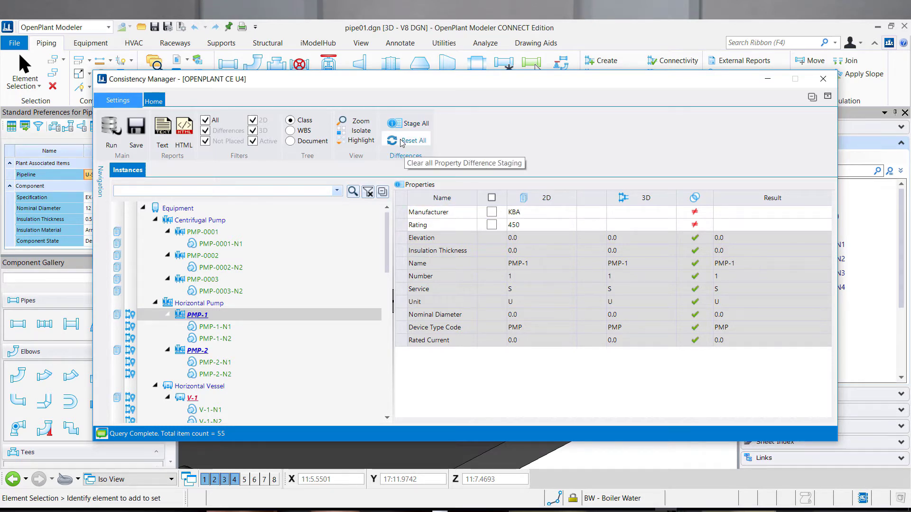
pyautogui.click(403, 141)
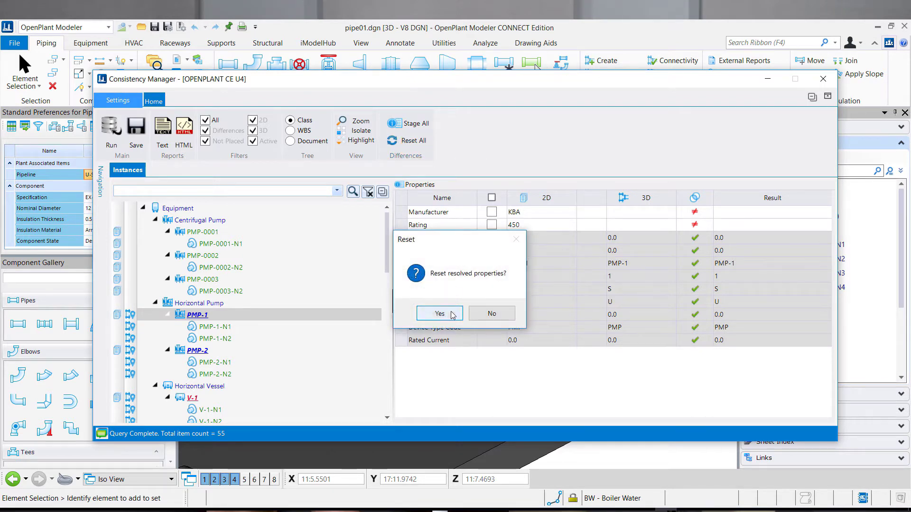
pyautogui.click(452, 315)
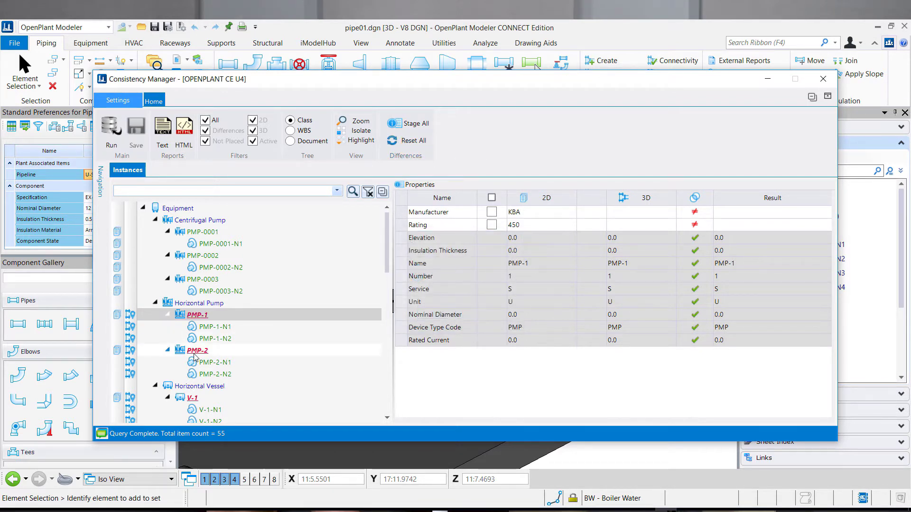
# Accept PMP-1's 2D Manufacturer KBA and Rating 450, then select the next item.
pyautogui.click(492, 212)
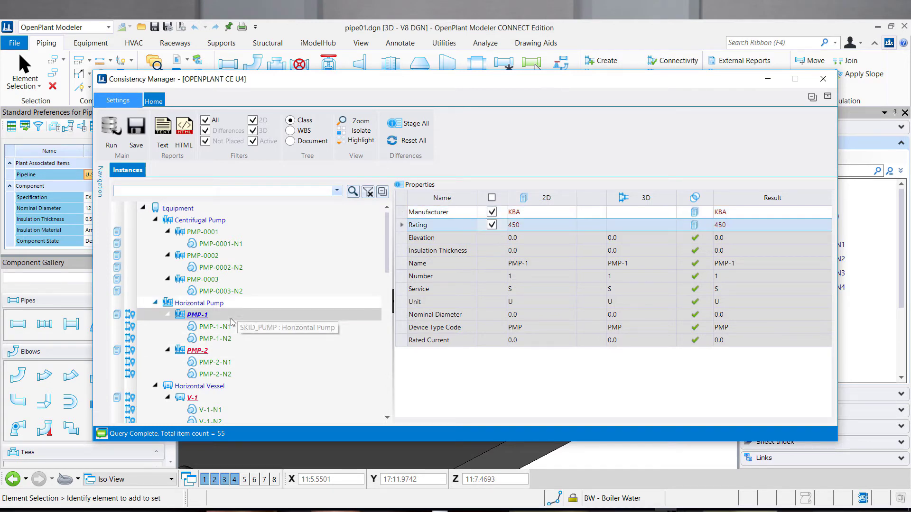
pyautogui.scroll(-1, 246, 351)
pyautogui.scroll(-1, 244, 351)
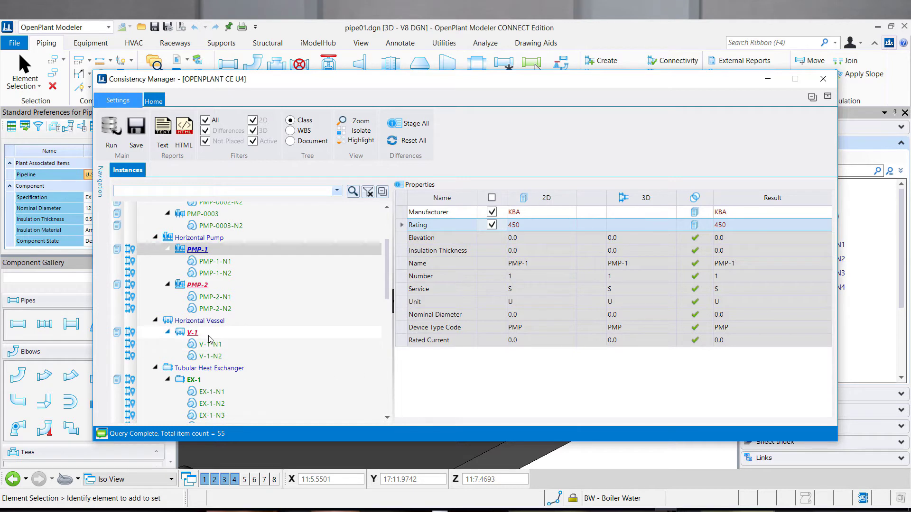
pyautogui.click(196, 333)
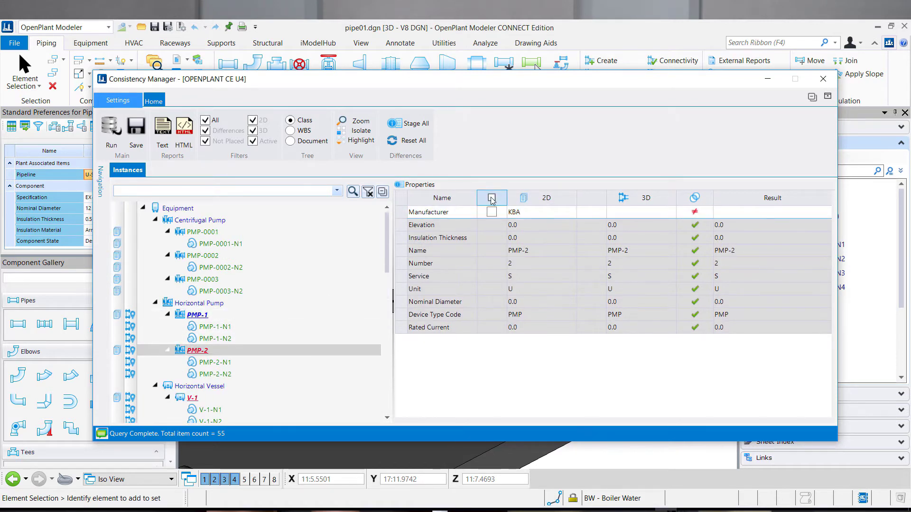
# Accept PMP-2's 2D Manufacturer value and commit the staged changes to the active model.
pyautogui.click(491, 199)
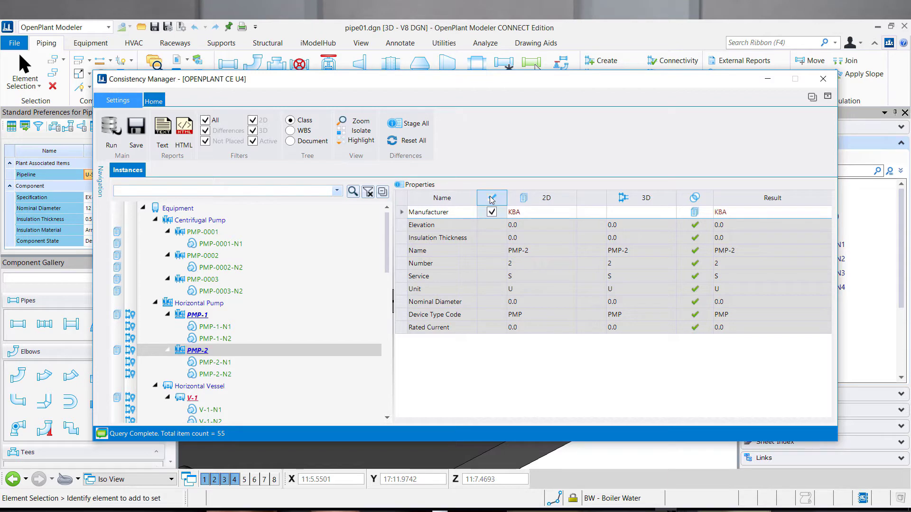
pyautogui.click(136, 129)
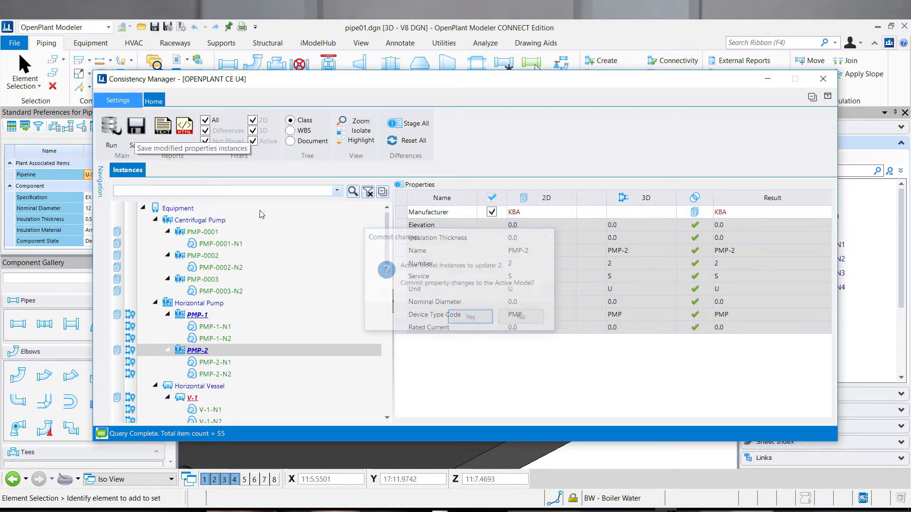
pyautogui.click(476, 319)
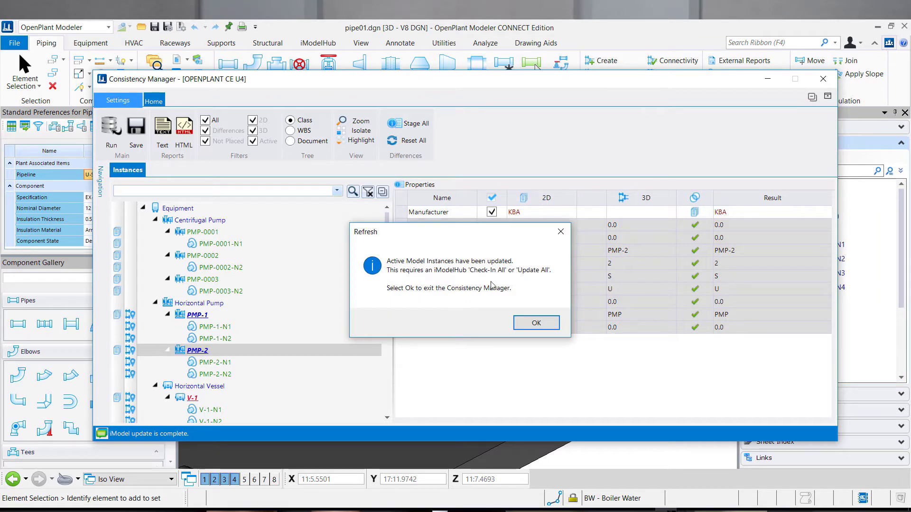
pyautogui.click(534, 323)
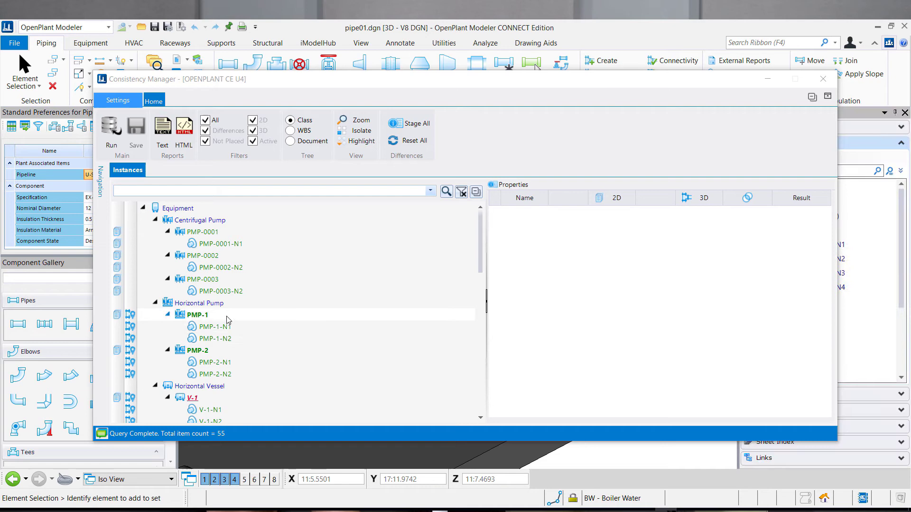
pyautogui.click(227, 316)
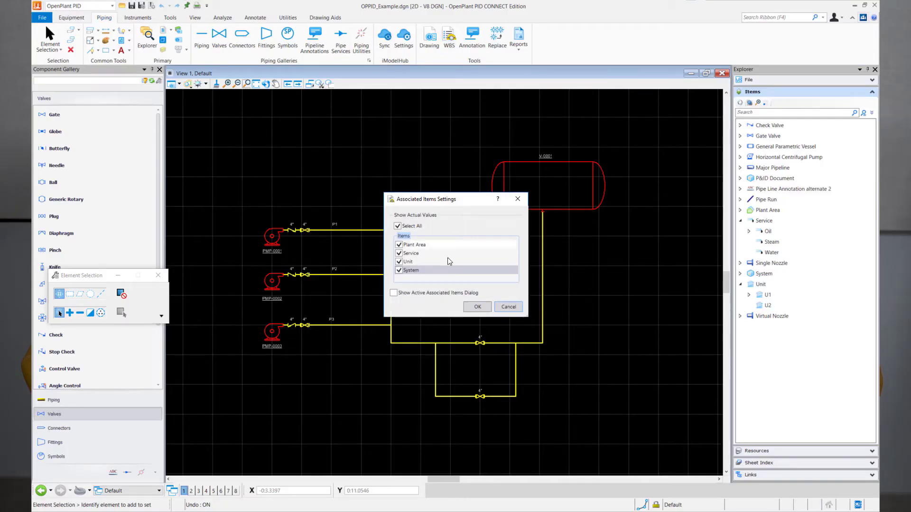
# Apply the Associated Items Settings and set the active Unit to UC.
pyautogui.click(478, 306)
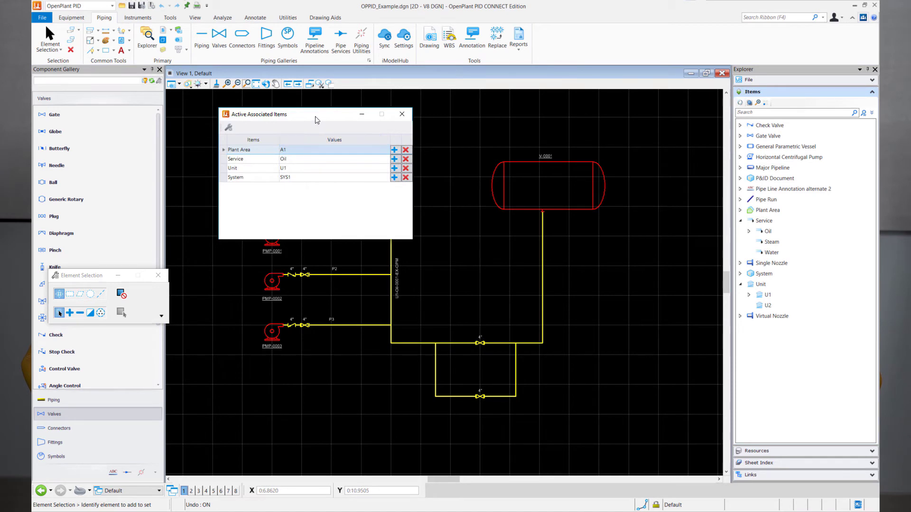
pyautogui.moveTo(317, 119)
pyautogui.mouseDown()
pyautogui.moveTo(546, 207)
pyautogui.moveTo(520, 268)
pyautogui.moveTo(540, 300)
pyautogui.moveTo(576, 272)
pyautogui.mouseUp()
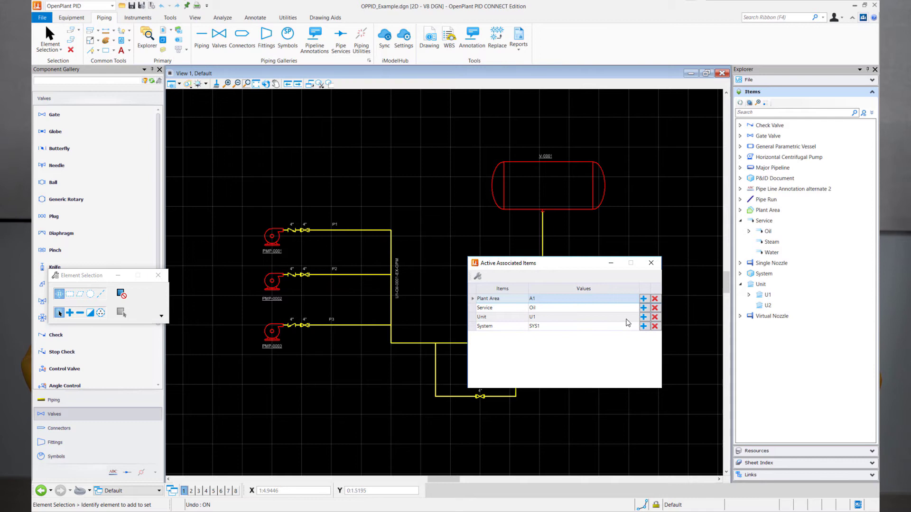
pyautogui.click(626, 317)
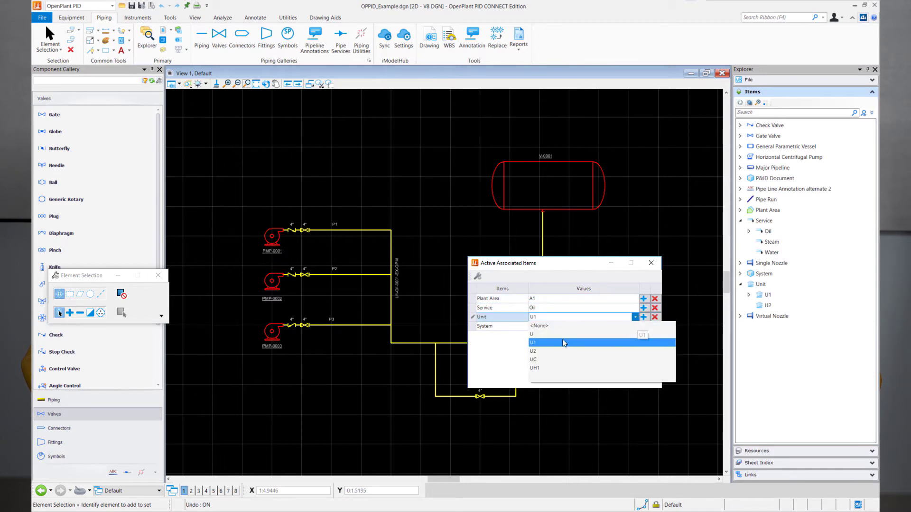
pyautogui.click(533, 351)
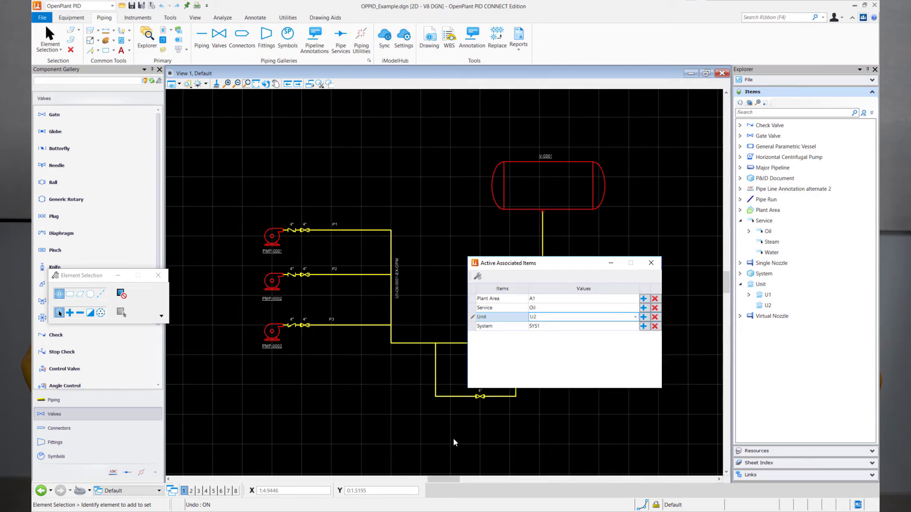
pyautogui.click(636, 318)
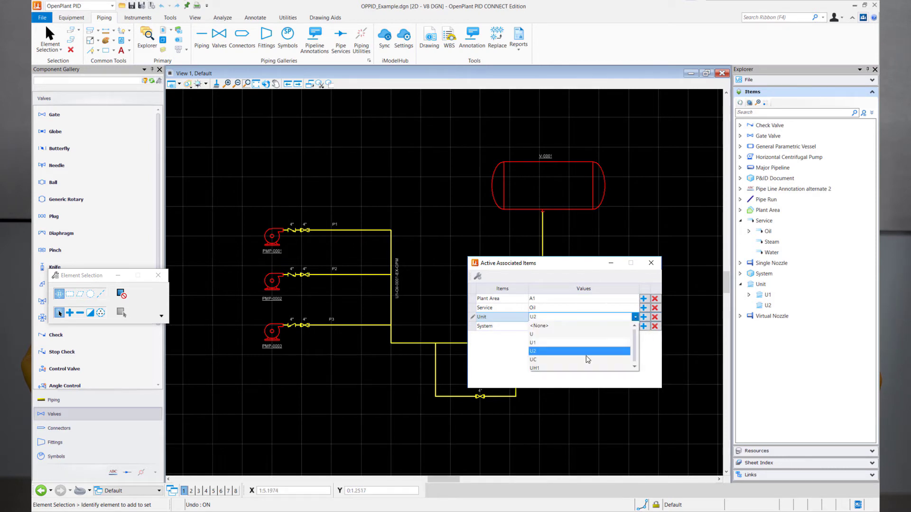
pyautogui.press('Down')
pyautogui.press('Return')
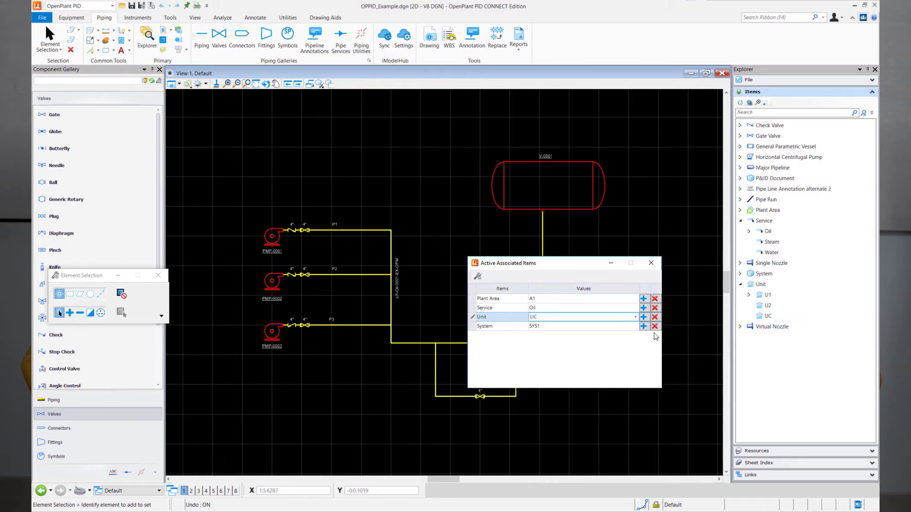
# Set the active Service to S from the Service list.
pyautogui.click(627, 309)
pyautogui.click(635, 308)
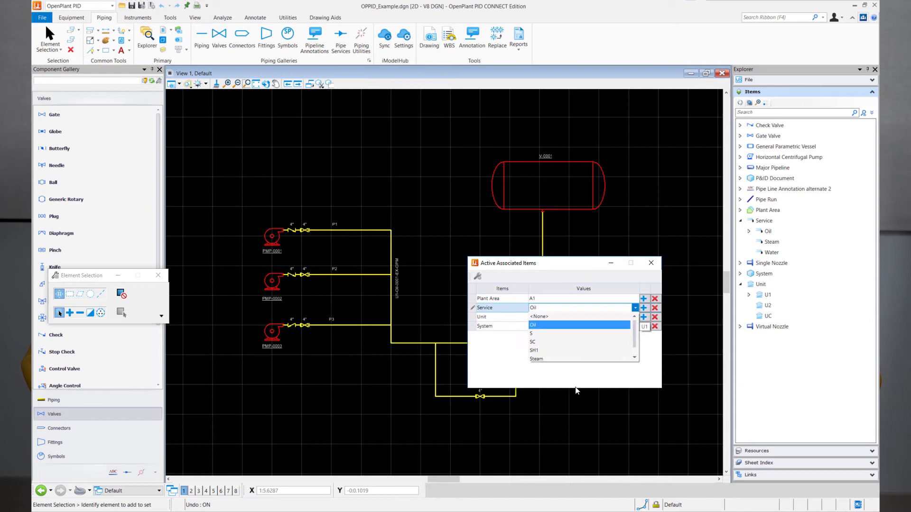
pyautogui.click(561, 351)
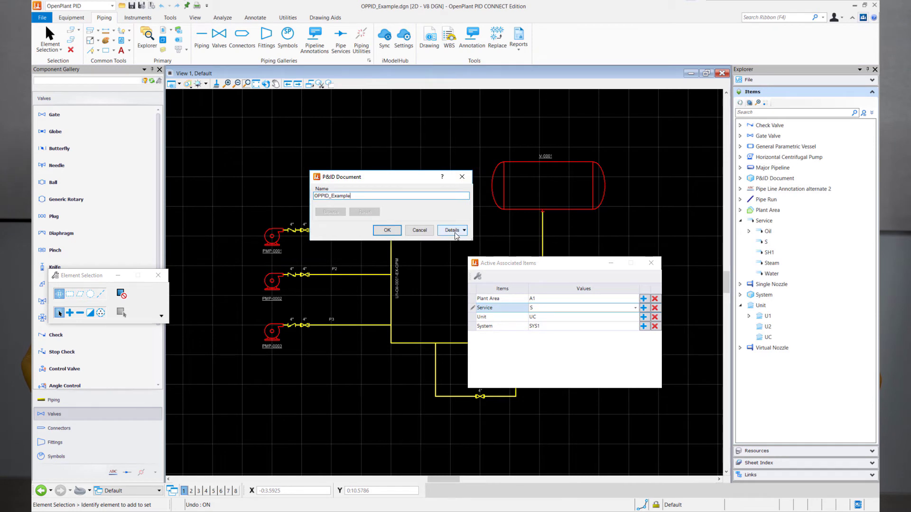
# Review the P&ID document details and stop showing the actual Plant Area value.
pyautogui.click(452, 231)
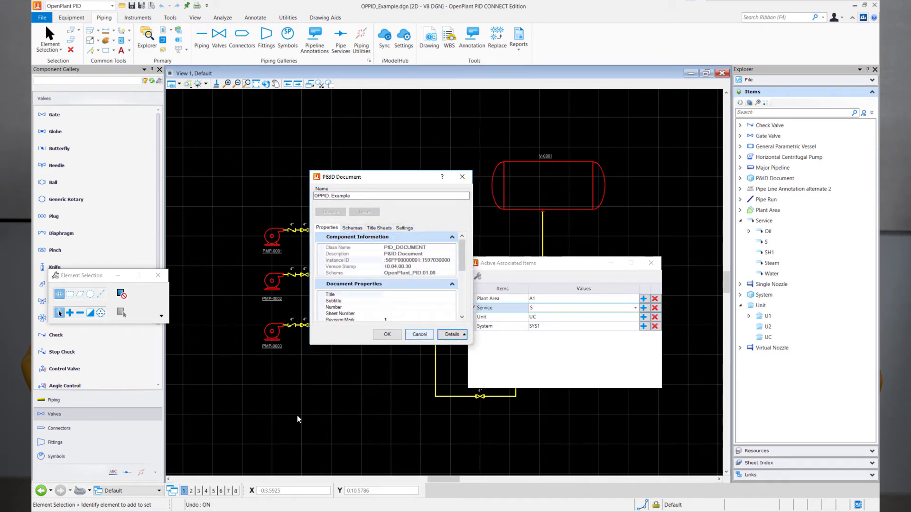
pyautogui.press('Return')
pyautogui.click(478, 277)
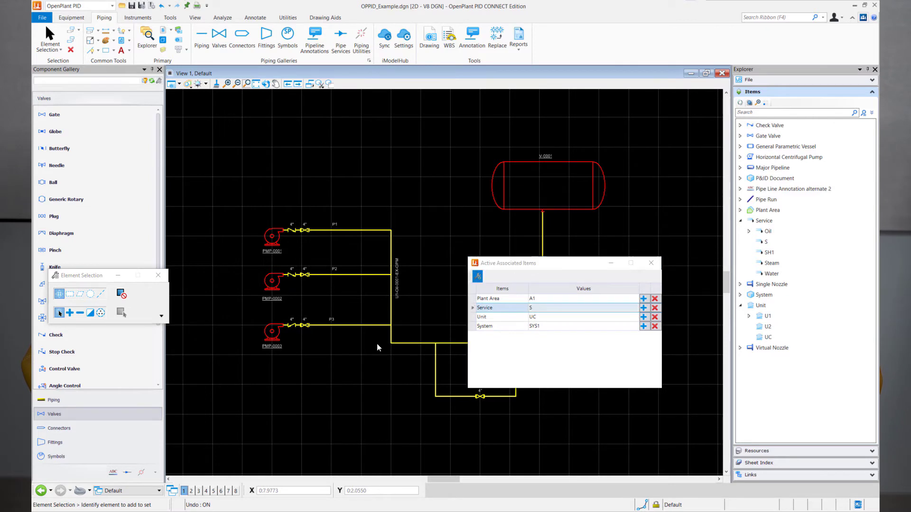
pyautogui.moveTo(525, 274); pyautogui.dragTo(428, 164)
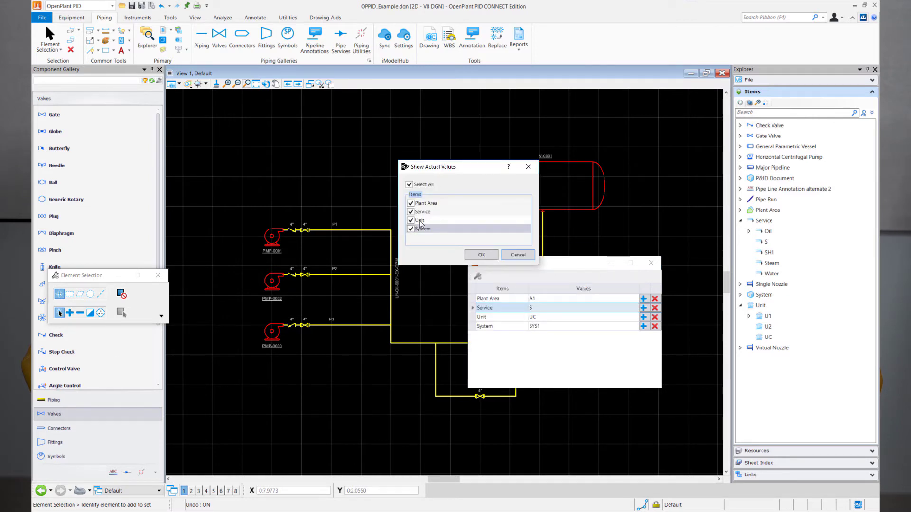
pyautogui.click(411, 203)
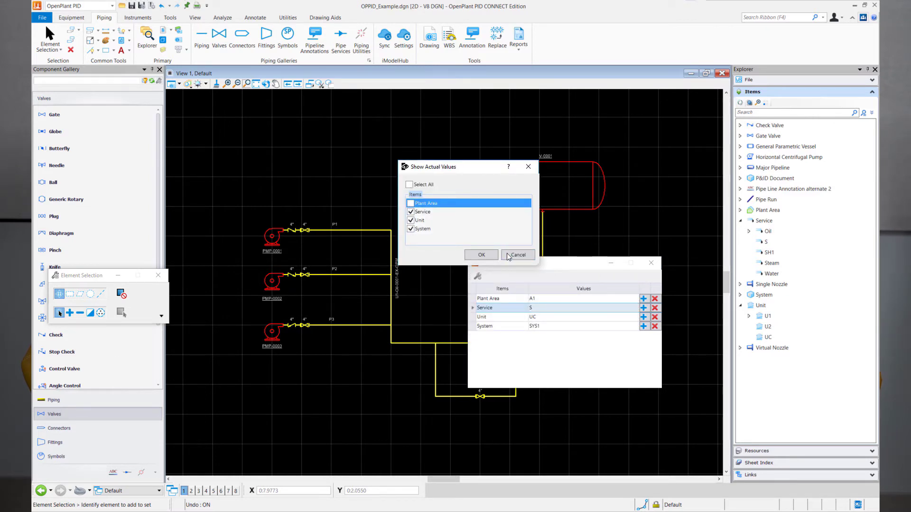
pyautogui.click(482, 257)
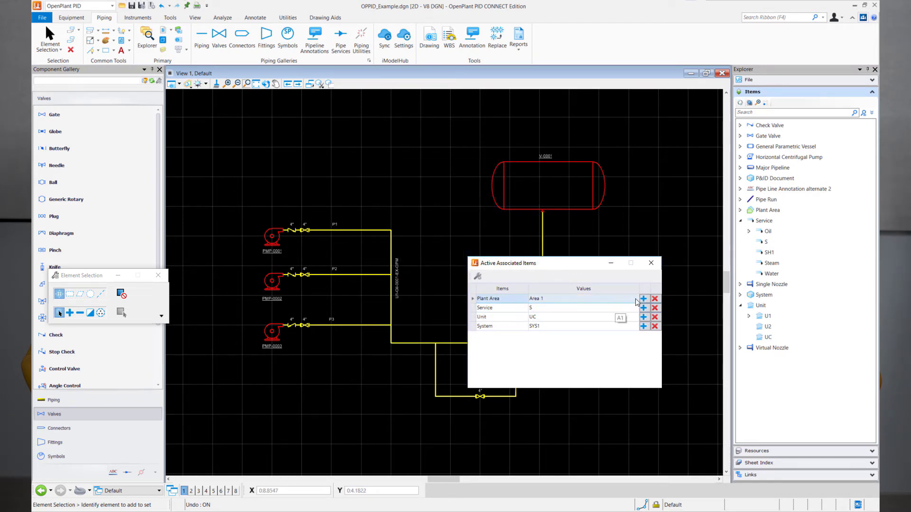
# Make Area 3 the active Plant Area and confirm the associated items settings.
pyautogui.click(609, 300)
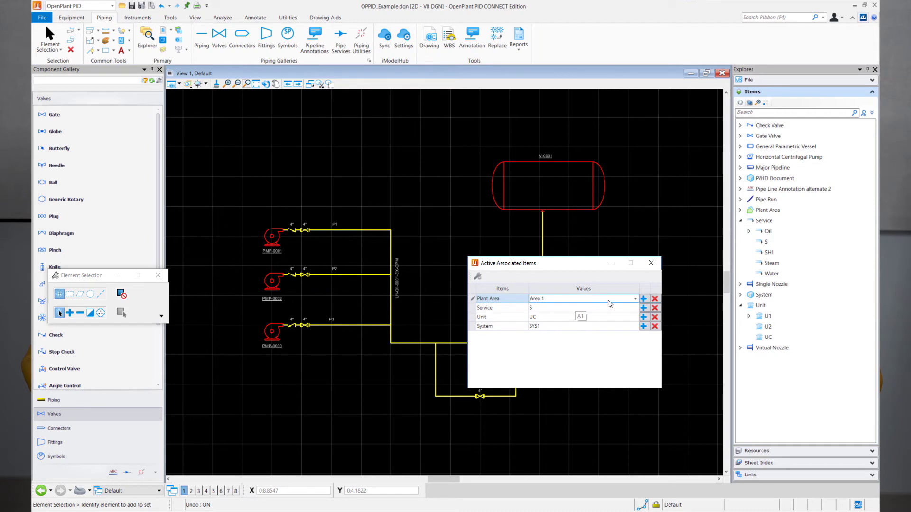
pyautogui.click(626, 301)
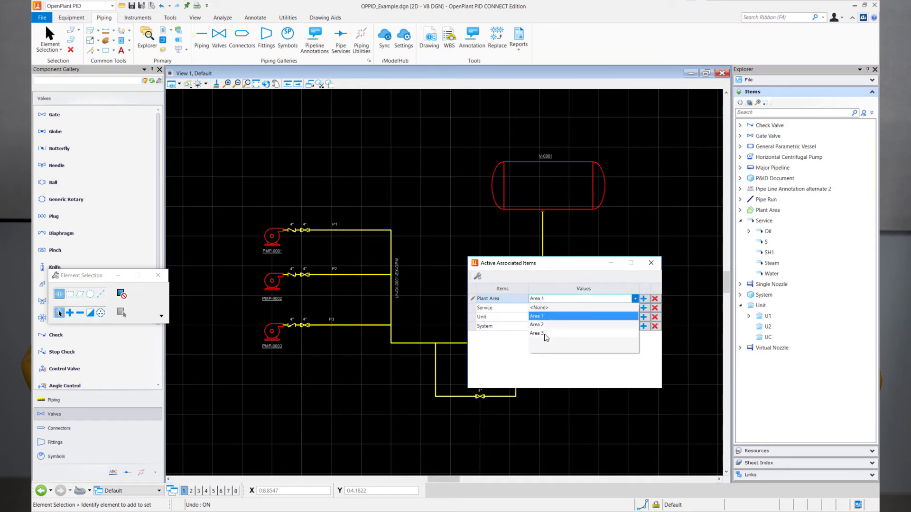
pyautogui.click(541, 333)
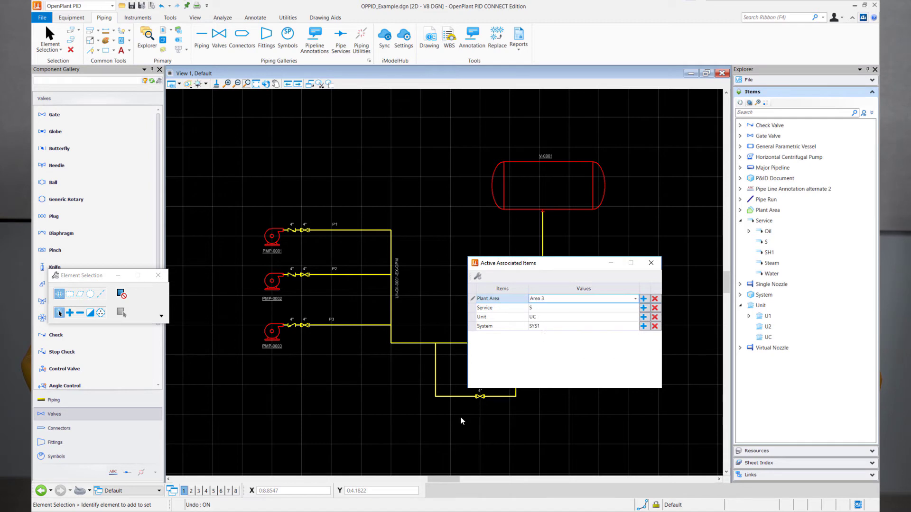
pyautogui.click(477, 276)
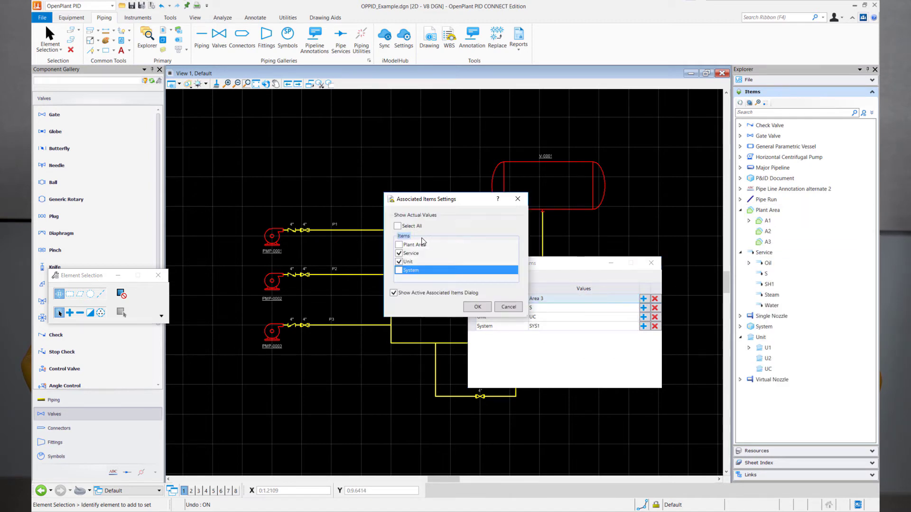
pyautogui.click(475, 306)
pyautogui.moveTo(543, 261)
pyautogui.mouseDown()
pyautogui.moveTo(128, 109)
pyautogui.moveTo(97, 264)
pyautogui.mouseUp()
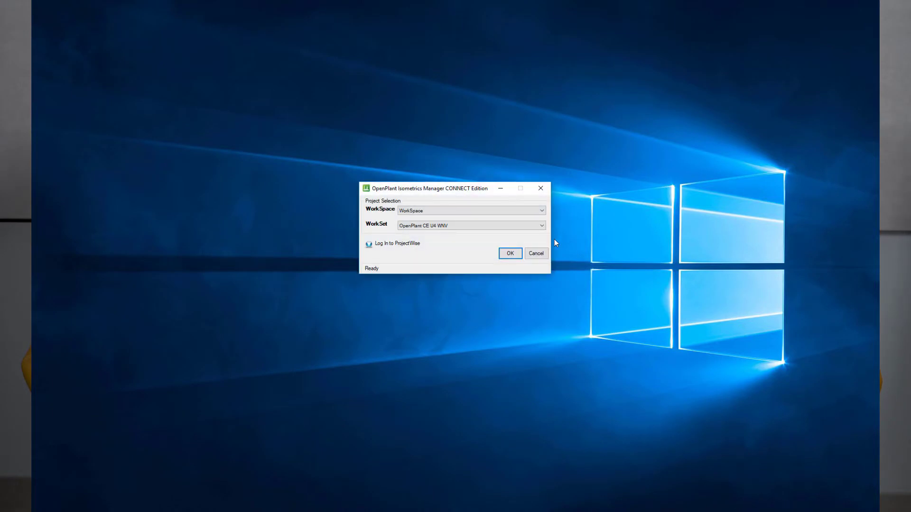
# Confirm the workspace and workset, connect to iModelHub, and browse the lines under service S.
pyautogui.click(505, 256)
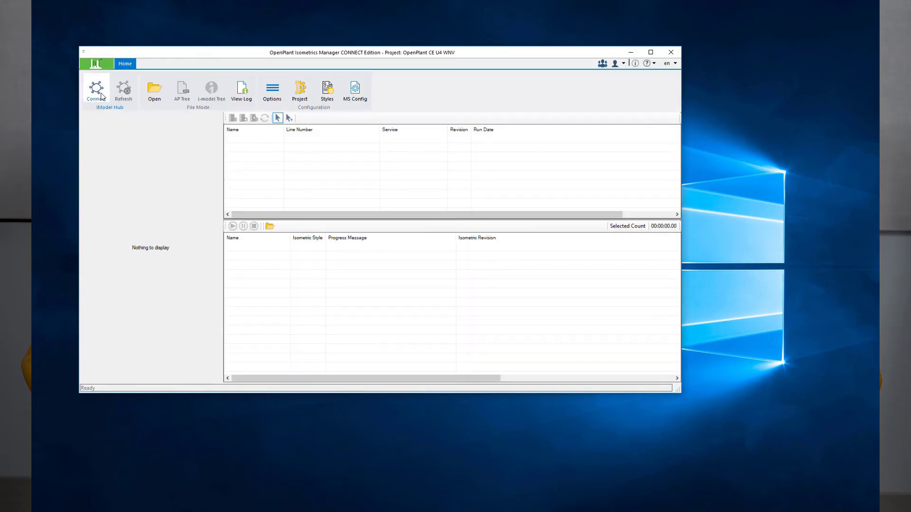
pyautogui.click(101, 97)
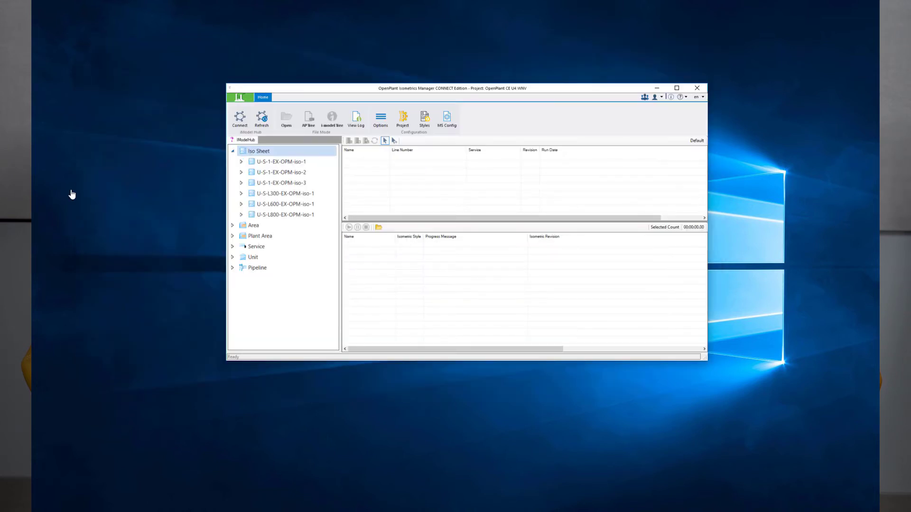
pyautogui.click(285, 193)
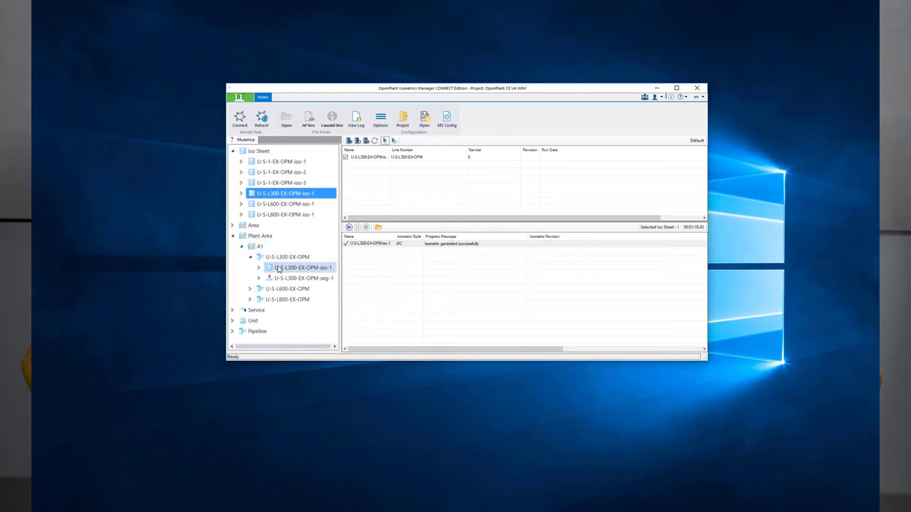
pyautogui.click(250, 258)
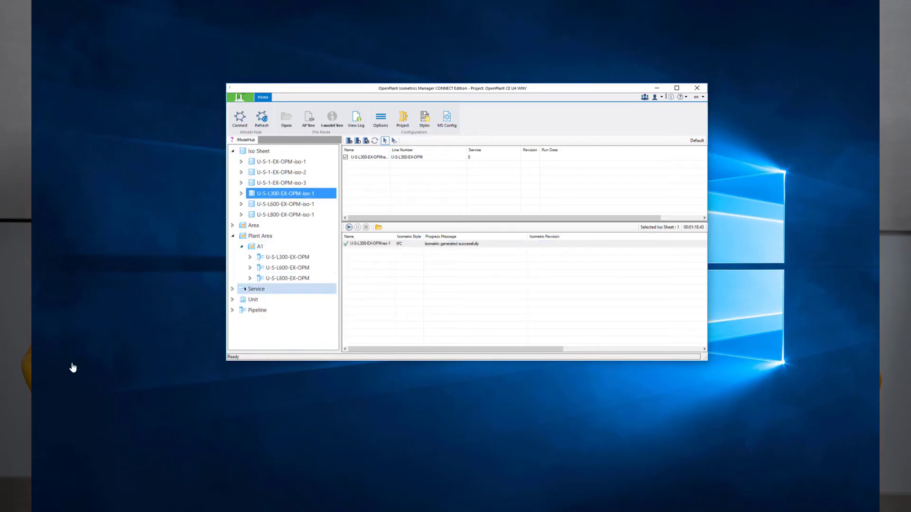
pyautogui.click(233, 289)
pyautogui.click(241, 310)
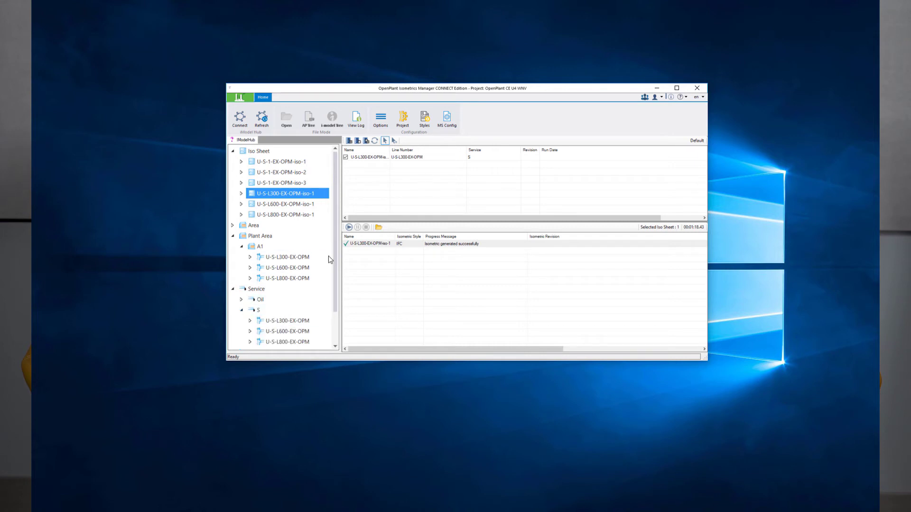
pyautogui.scroll(-2, 328, 258)
pyautogui.moveTo(706, 362)
pyautogui.mouseDown()
pyautogui.moveTo(771, 423)
pyautogui.moveTo(768, 416)
pyautogui.mouseUp()
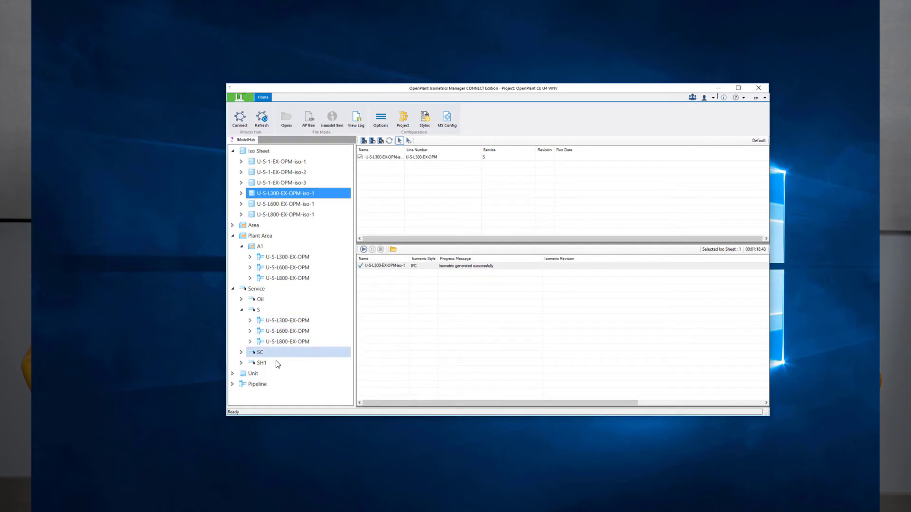
# Browse the lines under unit U, then queue plant area A1 and open its job options.
pyautogui.click(232, 373)
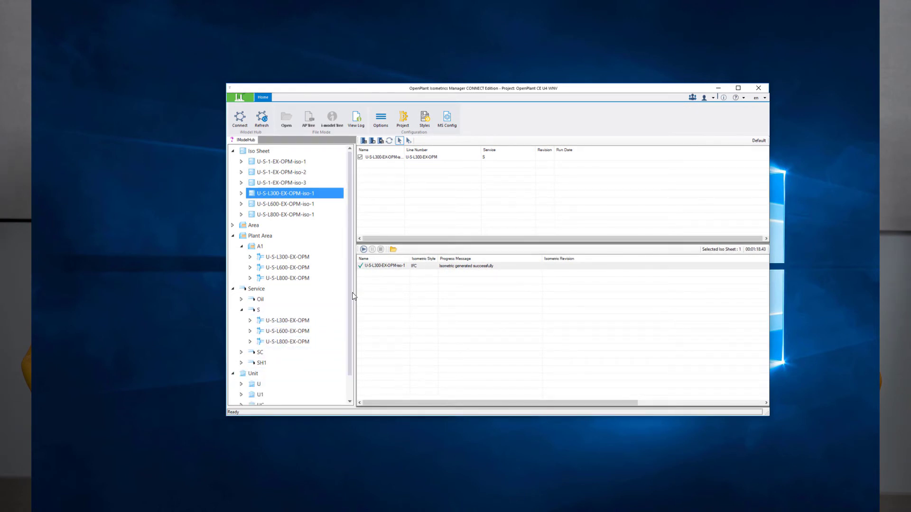
pyautogui.scroll(-1, 352, 292)
pyautogui.click(241, 358)
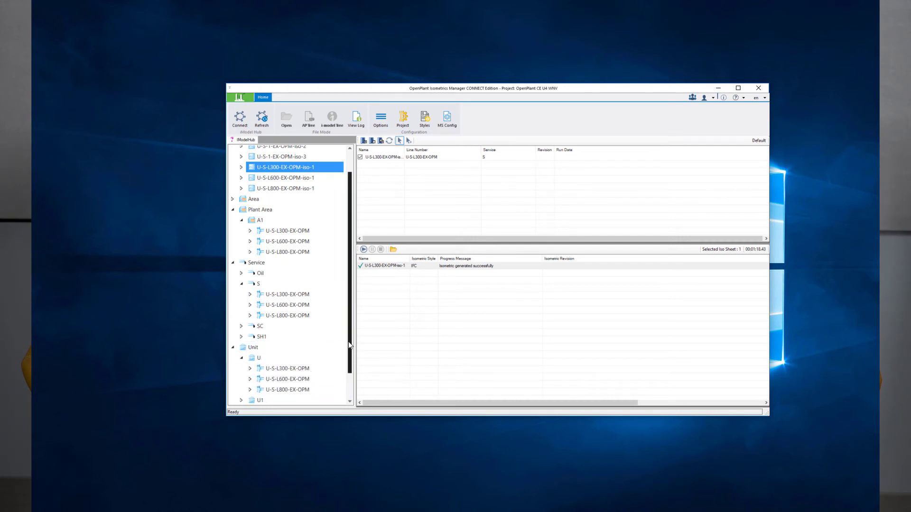
pyautogui.scroll(1, 349, 345)
pyautogui.click(269, 290)
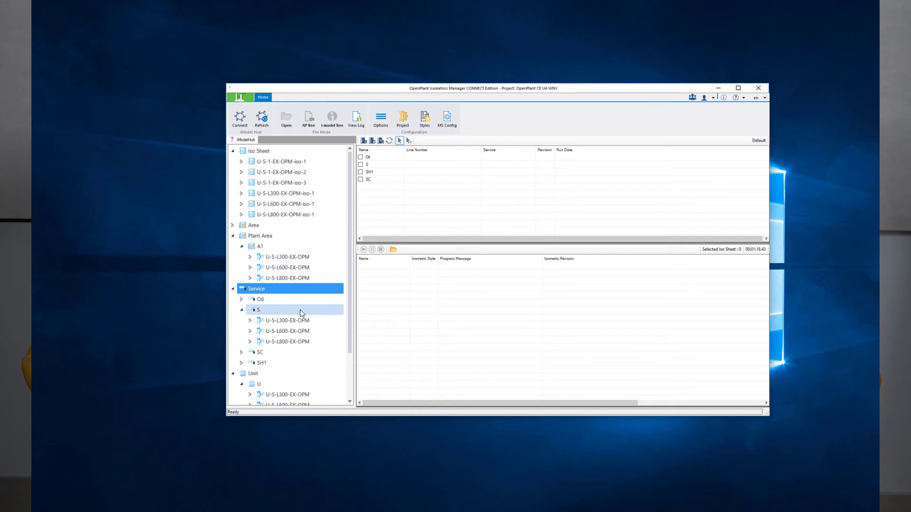
pyautogui.click(317, 236)
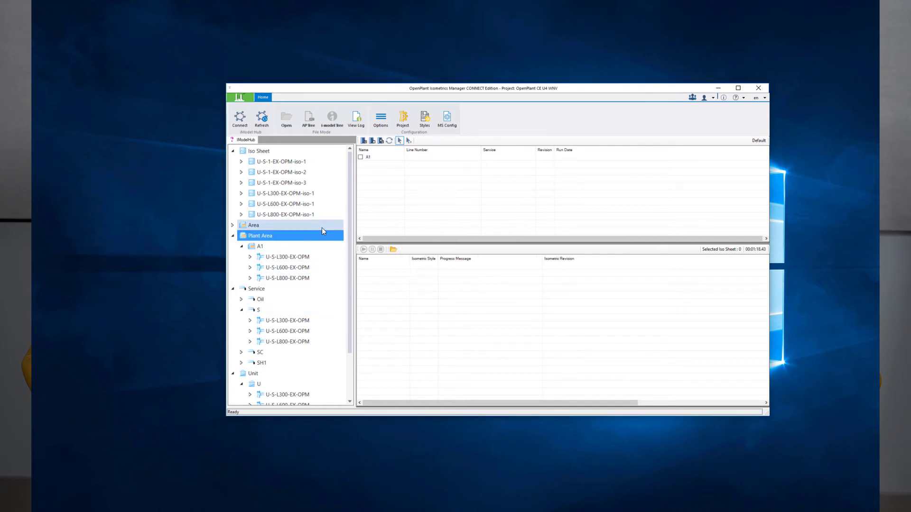
pyautogui.click(360, 158)
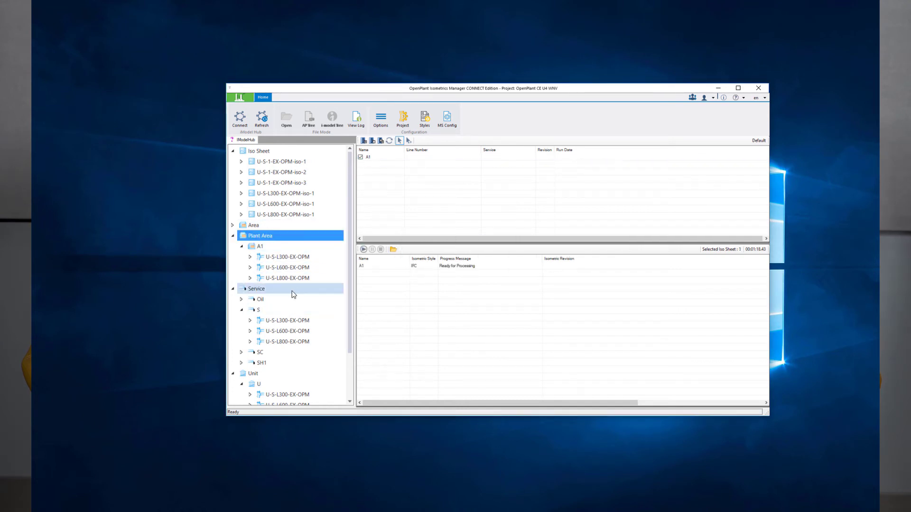
pyautogui.rightClick(376, 265)
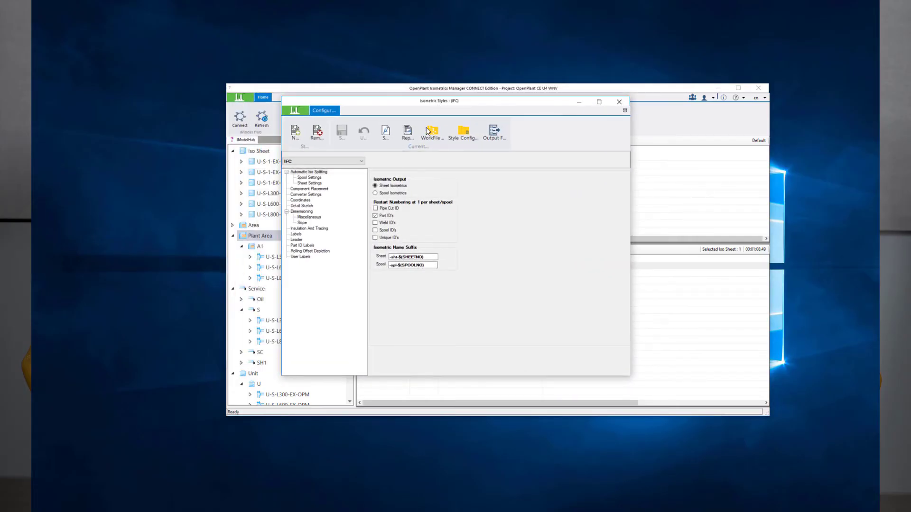
# Review the IFC style's Automatic Iso Splitting settings.
pyautogui.click(309, 178)
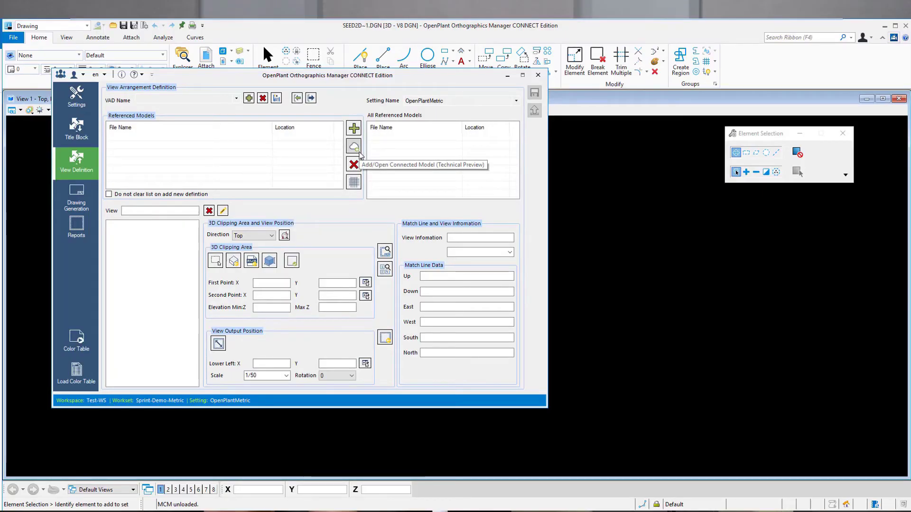
# Create the Demo-Test arrangement and load hub unit U-Demo as its referenced model.
pyautogui.click(249, 98)
pyautogui.write('Demo-Test')
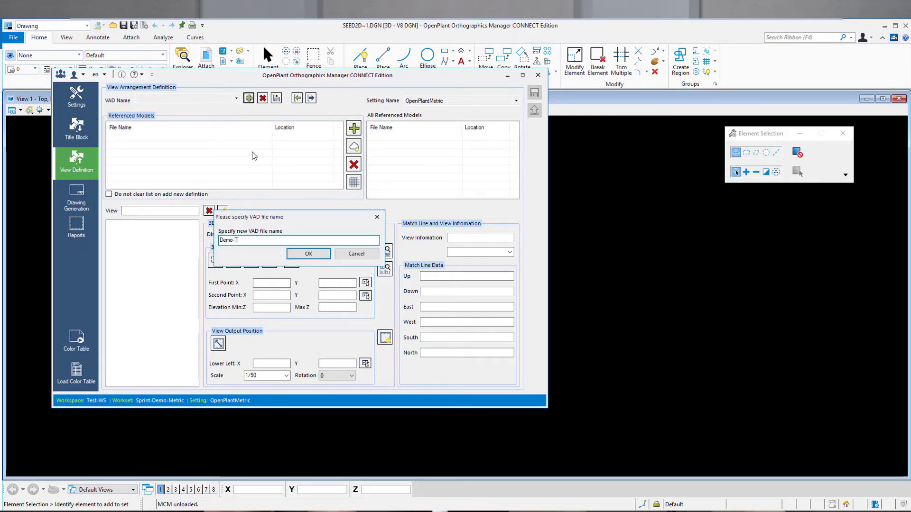
pyautogui.click(308, 254)
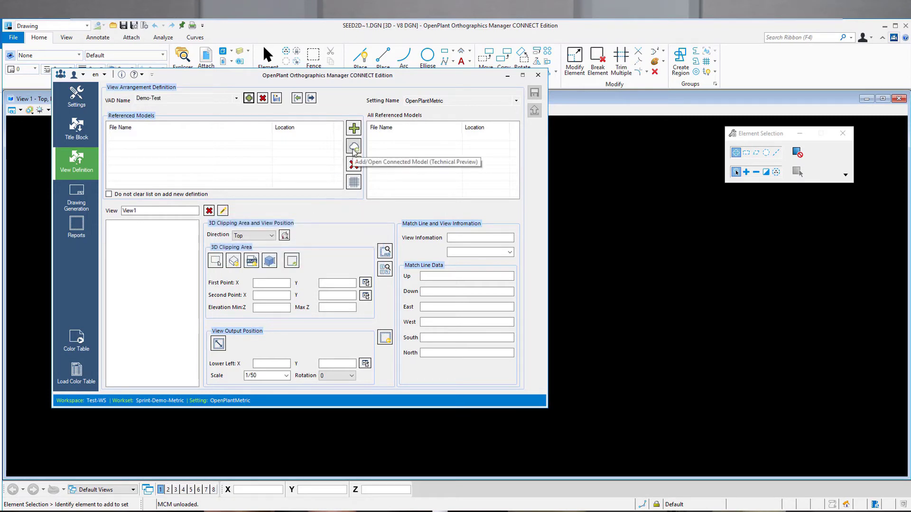
pyautogui.click(353, 149)
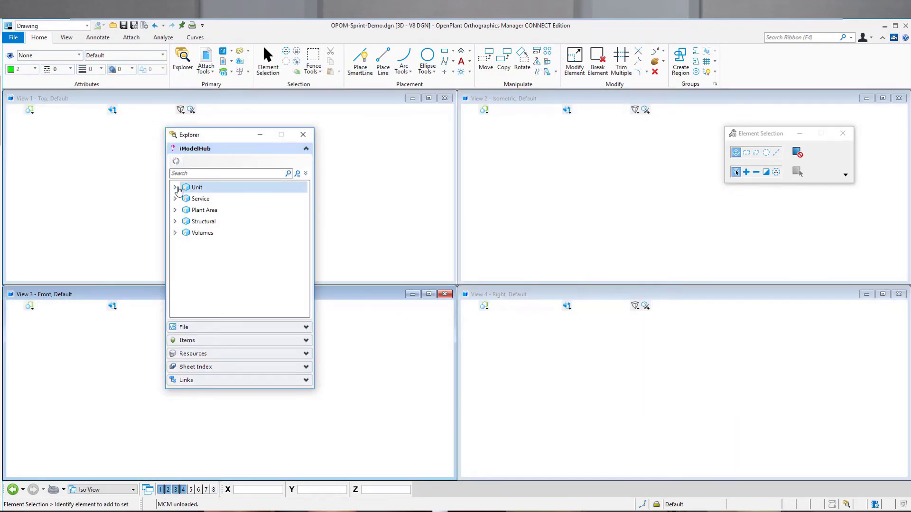
pyautogui.click(175, 187)
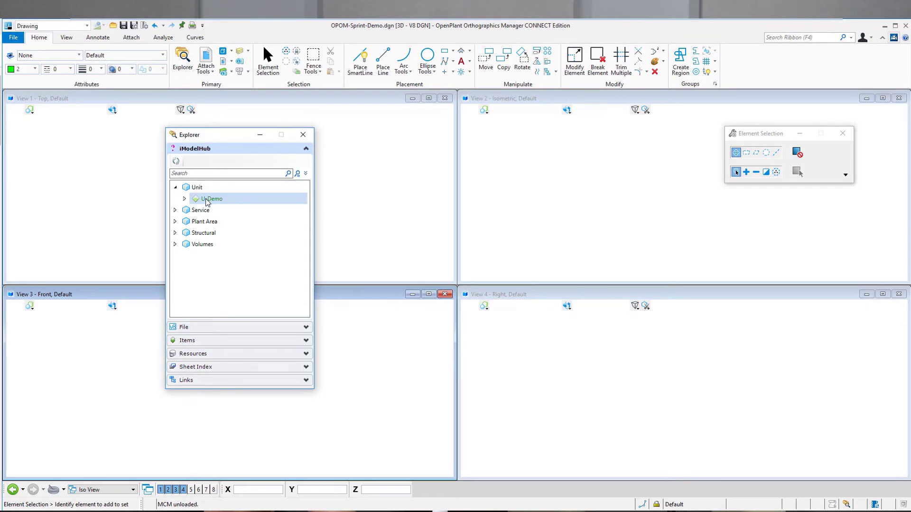
pyautogui.click(207, 201)
pyautogui.rightClick(208, 200)
pyautogui.click(226, 212)
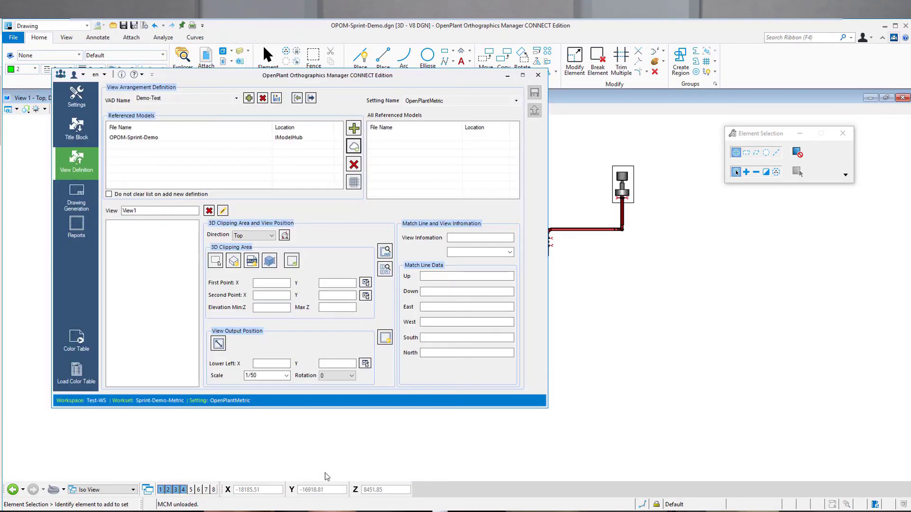
pyautogui.click(265, 238)
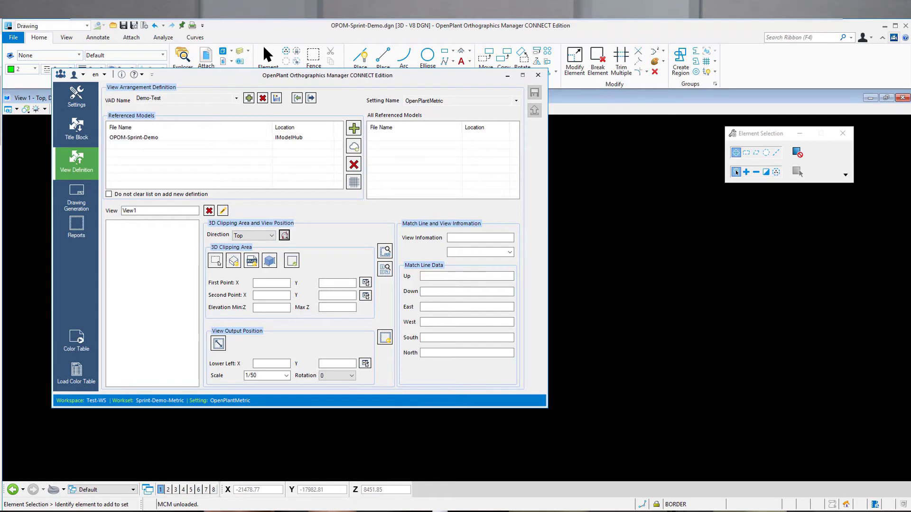
# Select Demo-Test for drawing generation and generate its drawings.
pyautogui.click(82, 210)
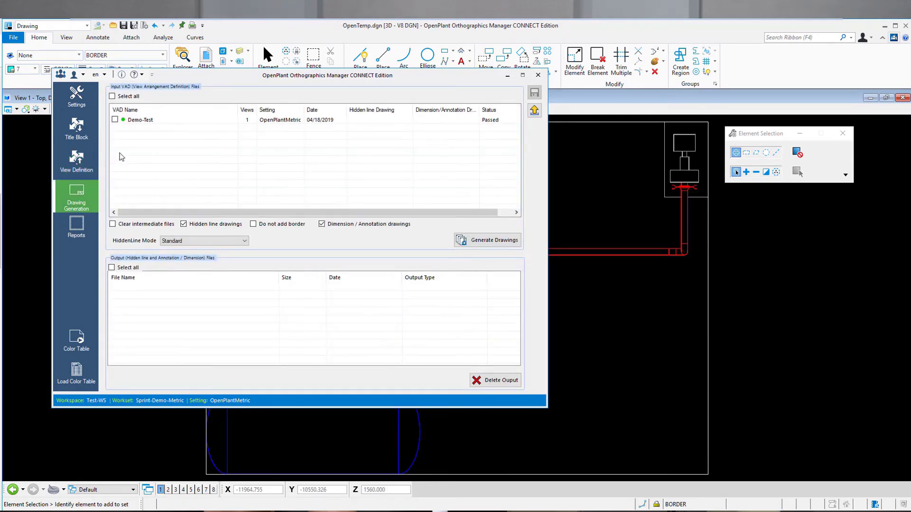
pyautogui.click(115, 120)
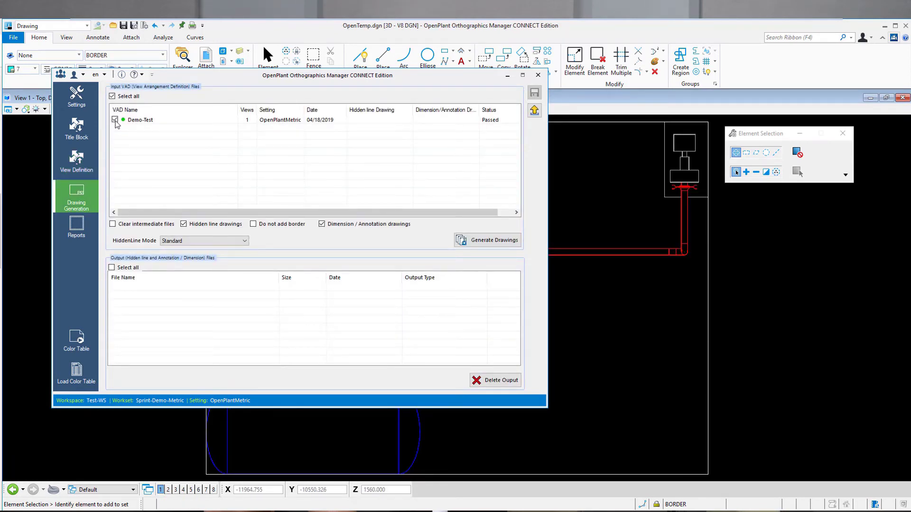
pyautogui.click(474, 245)
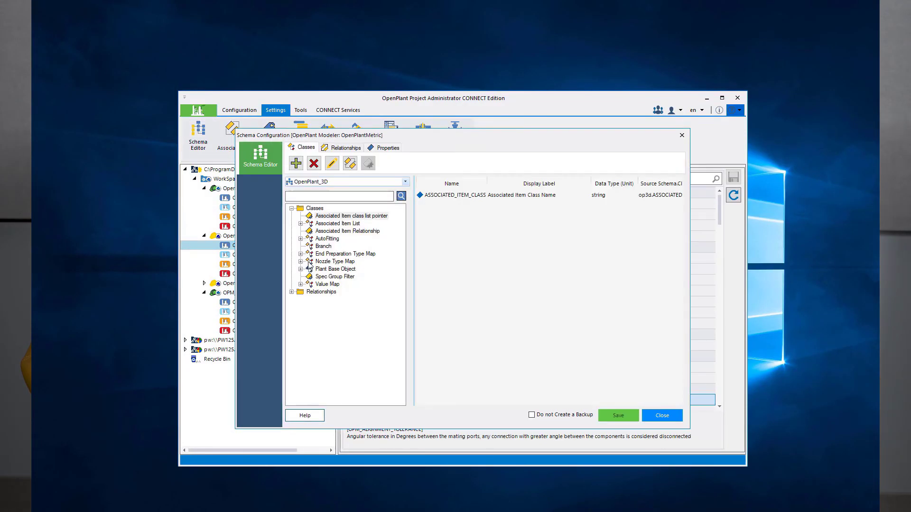
# Set DEMO_PROPERTY's quantity kind to AREA SMALL with meters squared units.
pyautogui.click(300, 269)
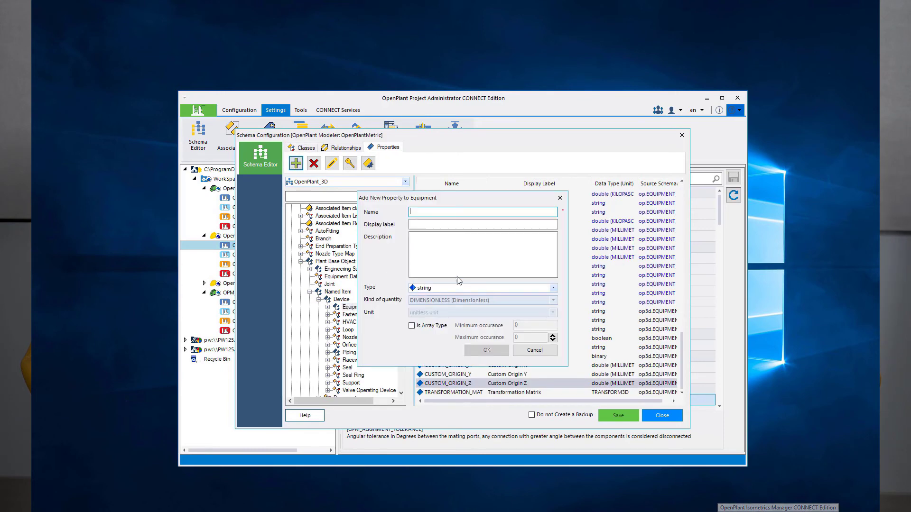
pyautogui.click(471, 302)
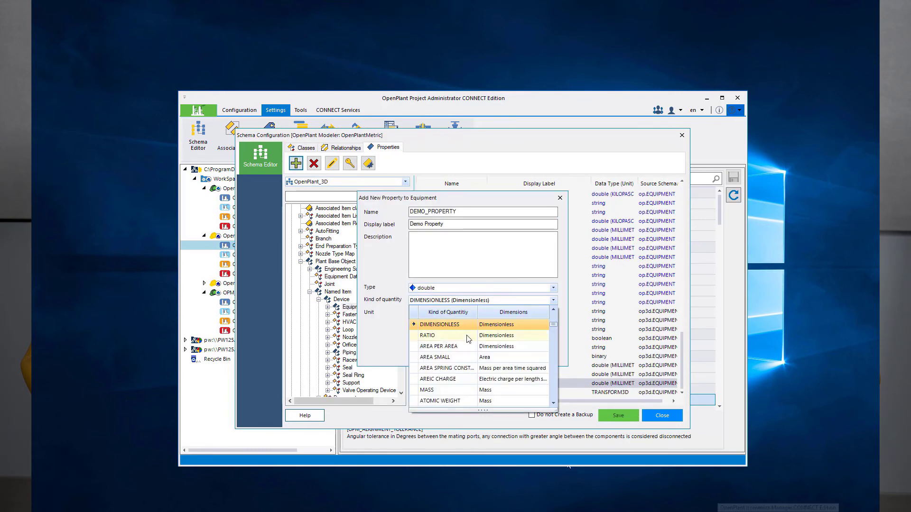
pyautogui.click(459, 359)
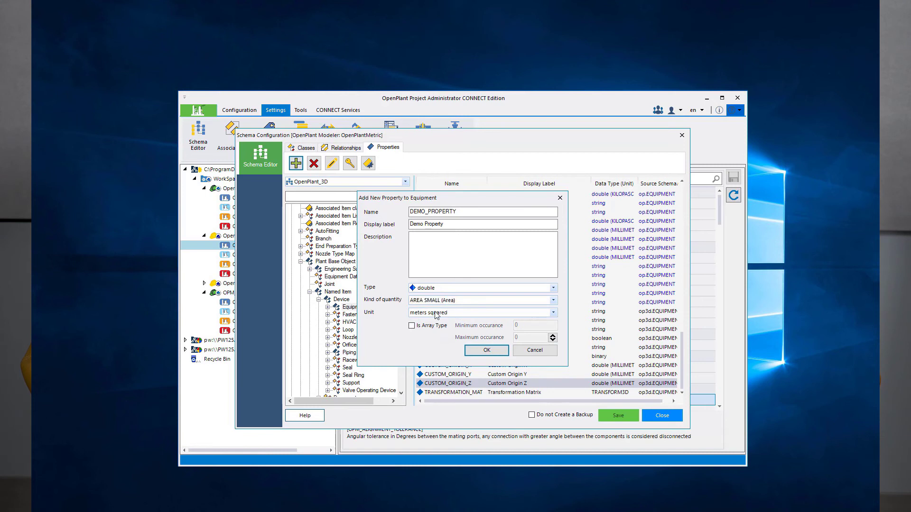
pyautogui.click(439, 315)
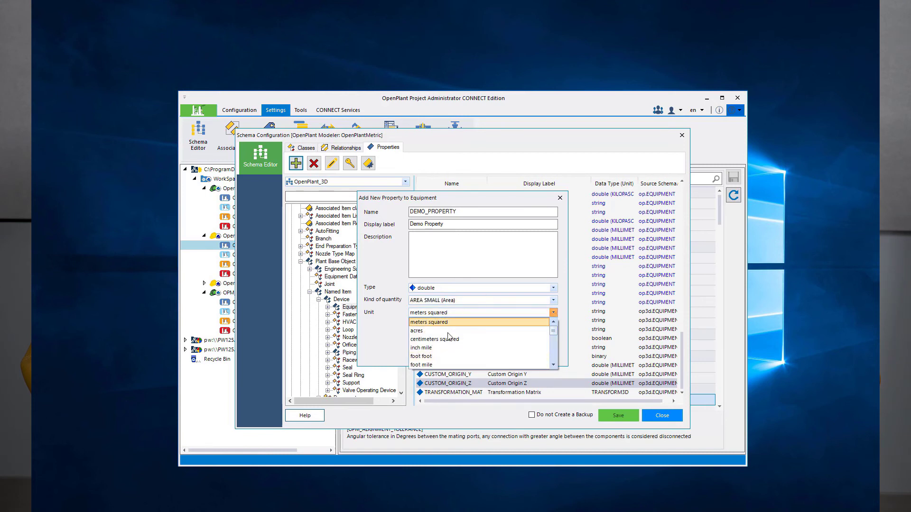
pyautogui.click(440, 301)
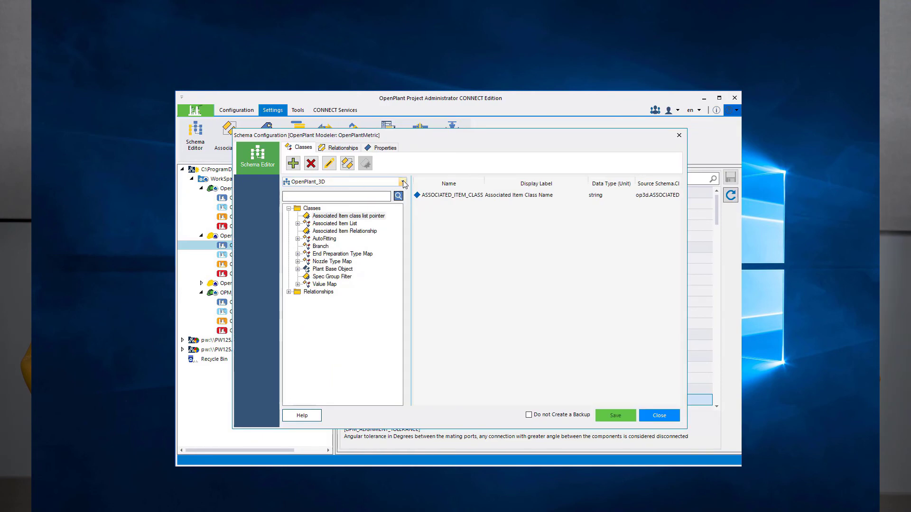
# Load the Bentley_Building_CustomAttributes schema and view its Build property attributes class.
pyautogui.click(402, 181)
pyautogui.click(325, 189)
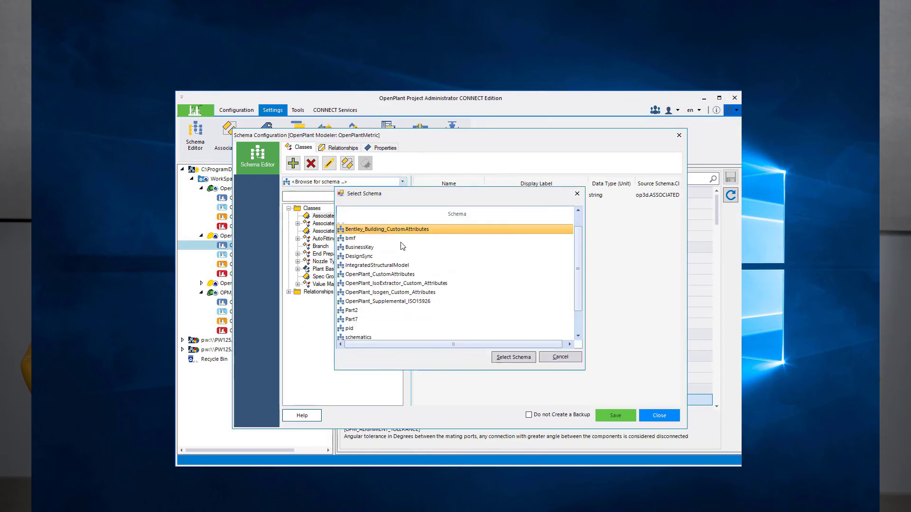
pyautogui.click(517, 358)
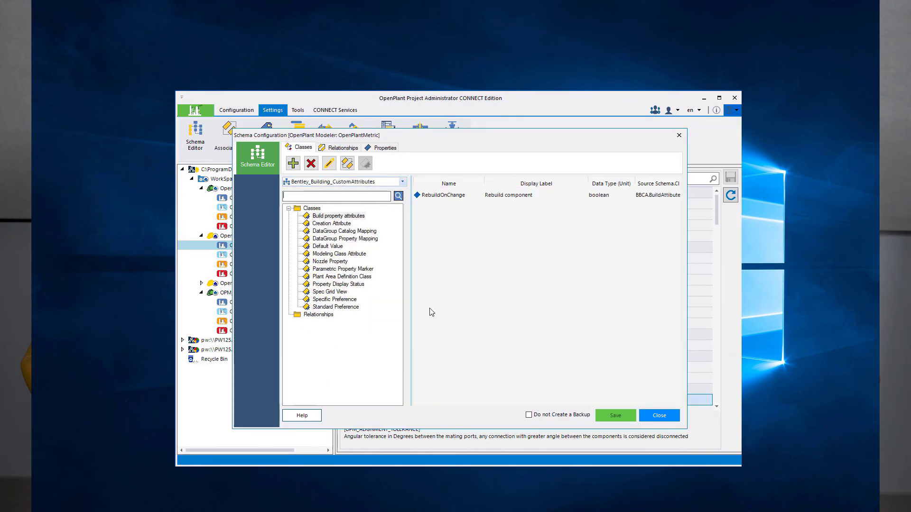
pyautogui.click(347, 218)
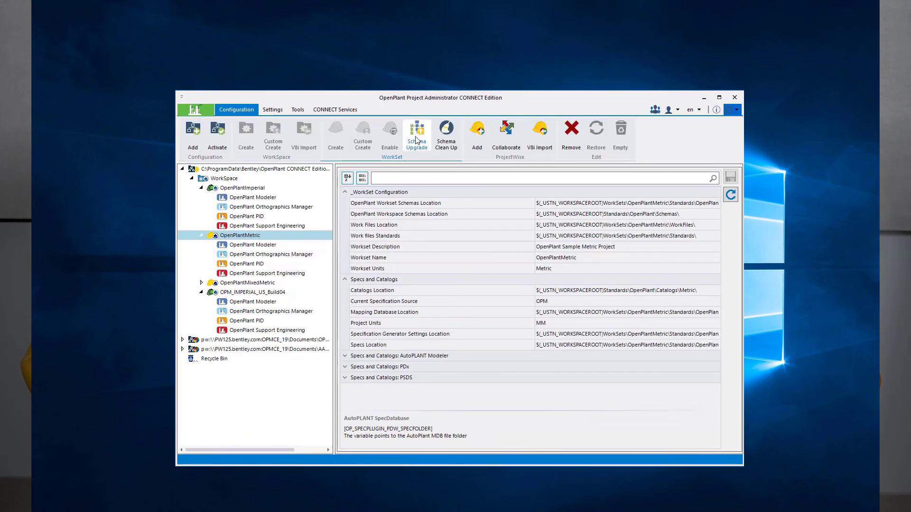
# Run the schema upgrade analysis on the OpenPlantMetric workset.
pyautogui.click(416, 139)
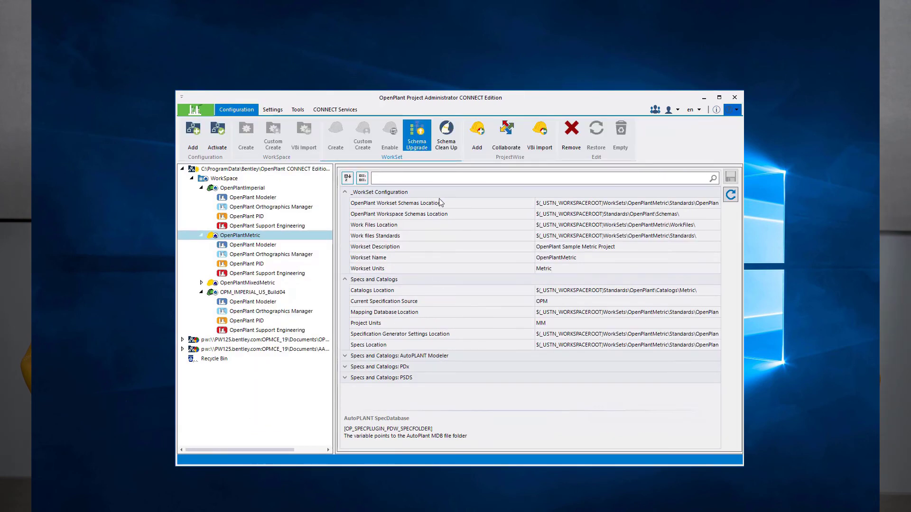
pyautogui.click(590, 375)
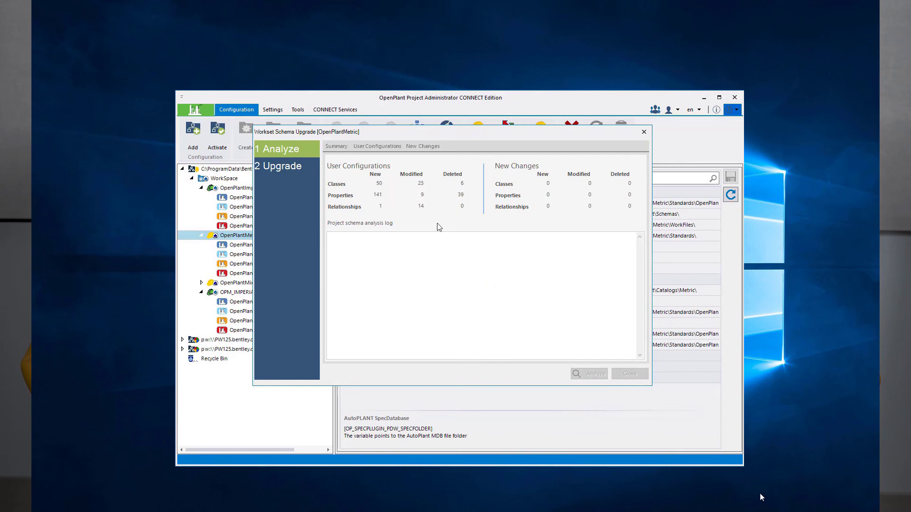
pyautogui.click(537, 301)
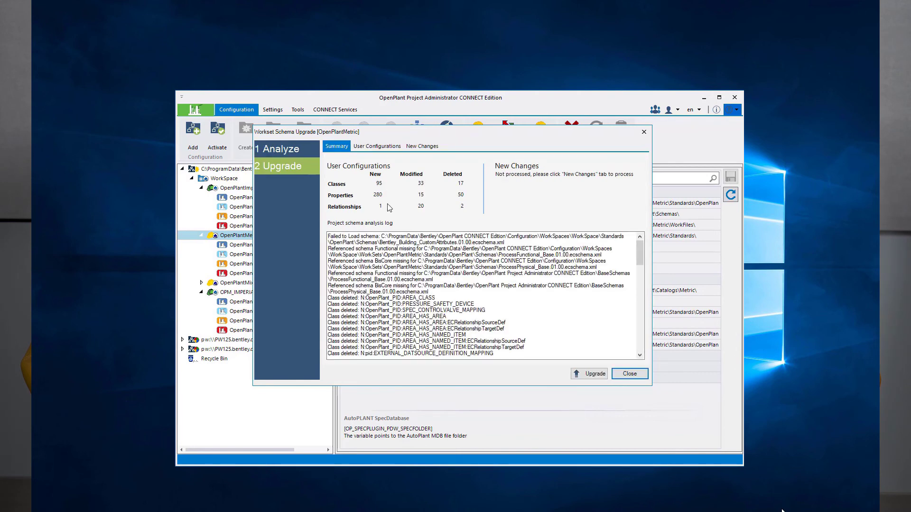
# Save the user configuration change report to the Desktop as Demo_Report.
pyautogui.click(377, 146)
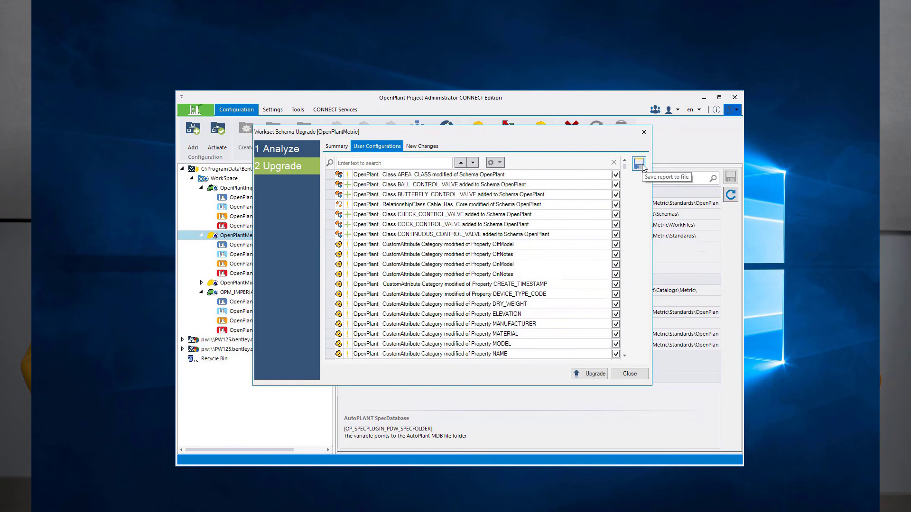
pyautogui.click(643, 168)
pyautogui.write('Demo_Report')
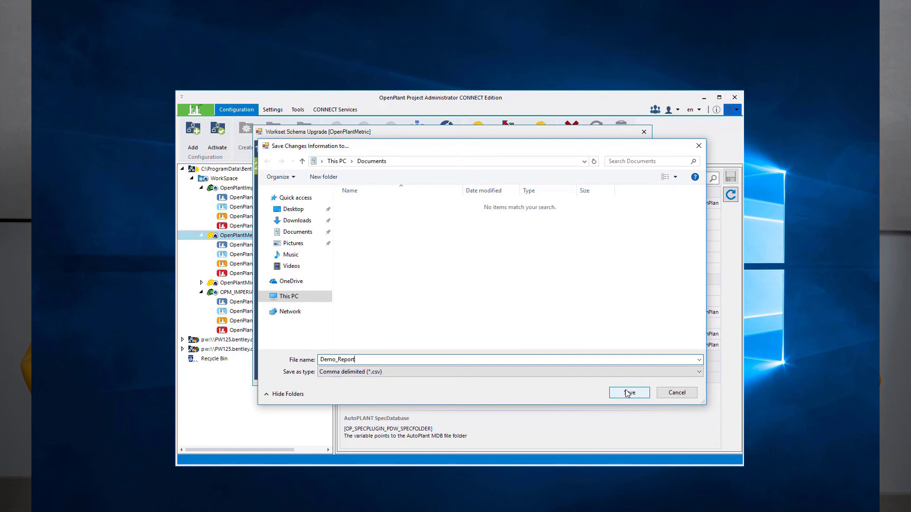
pyautogui.click(290, 209)
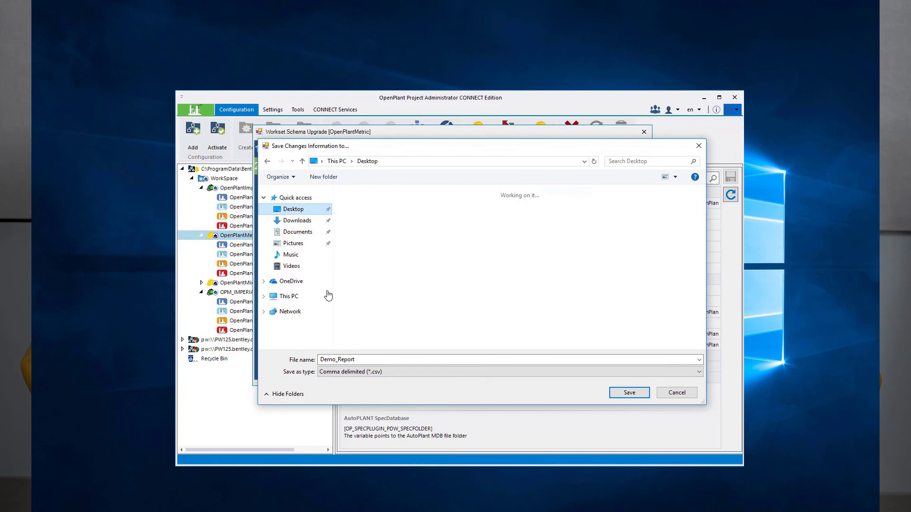
pyautogui.click(630, 393)
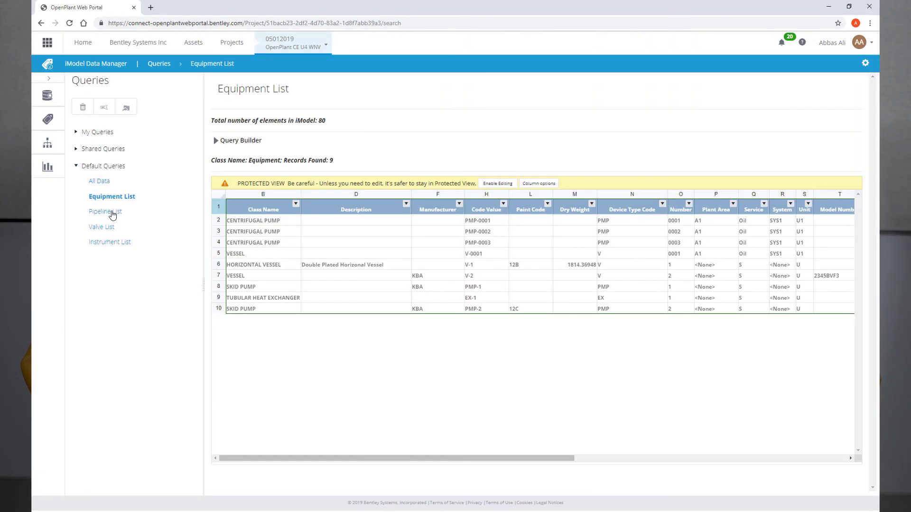
# Open the Equipment List query builder and set Search Class to Gate Valve.
pyautogui.click(104, 227)
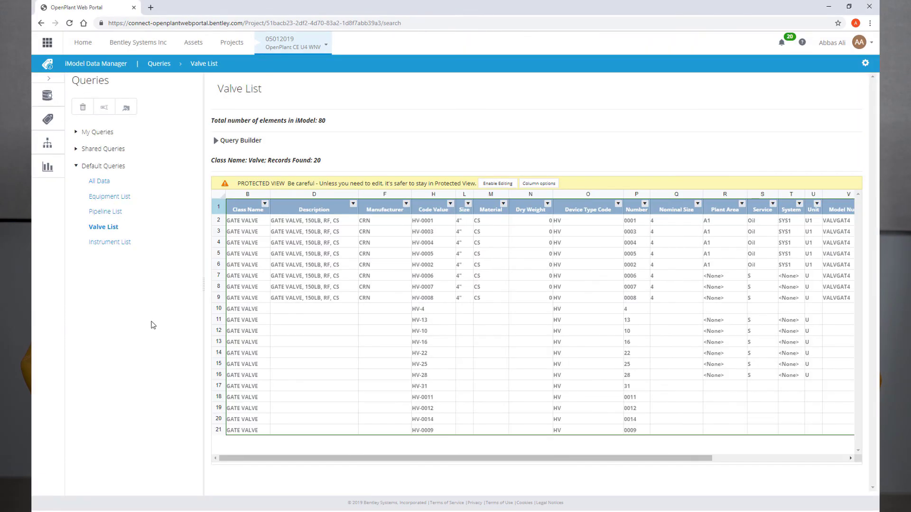
pyautogui.click(217, 141)
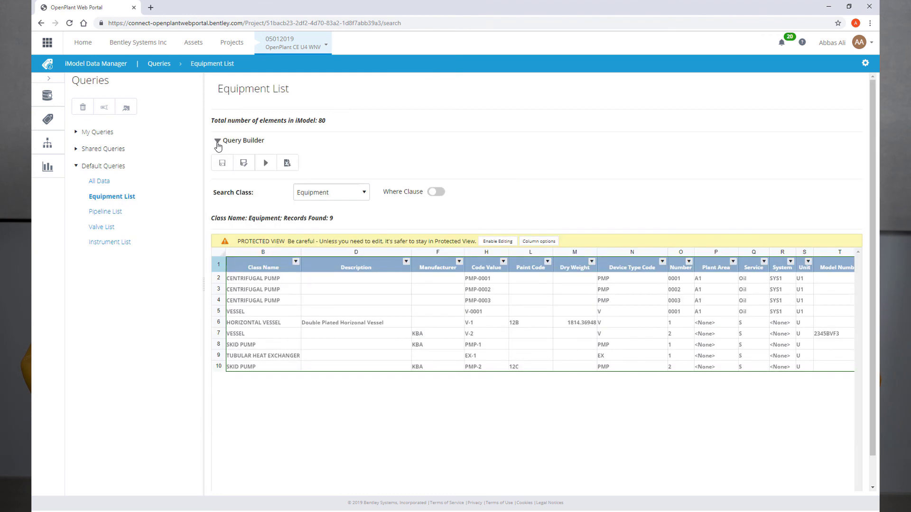
pyautogui.click(365, 195)
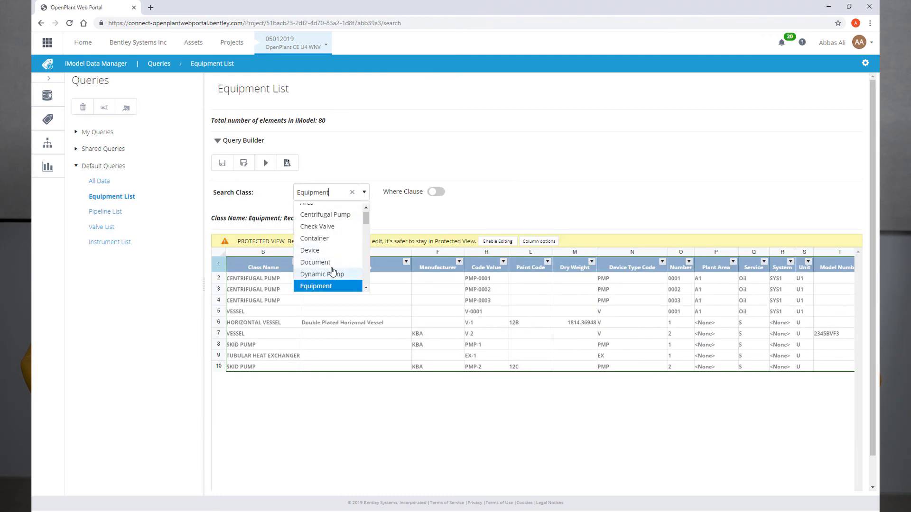
pyautogui.scroll(1, 333, 262)
pyautogui.scroll(-3, 332, 257)
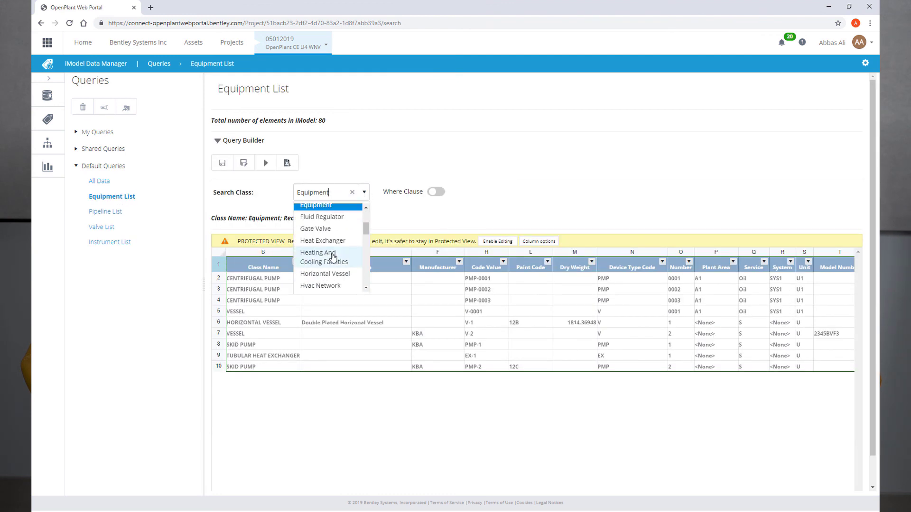
pyautogui.click(328, 230)
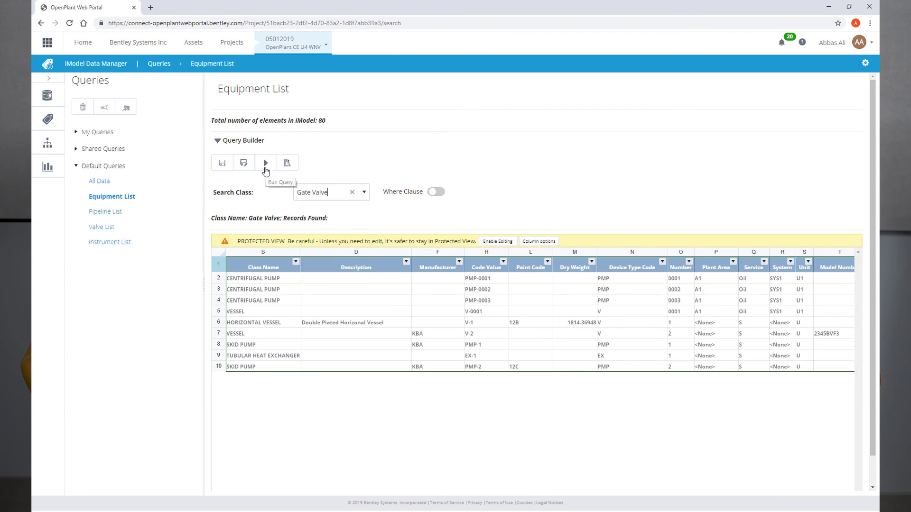
# Run the Gate Valve query and save it as MyGateValve Query.
pyautogui.click(266, 167)
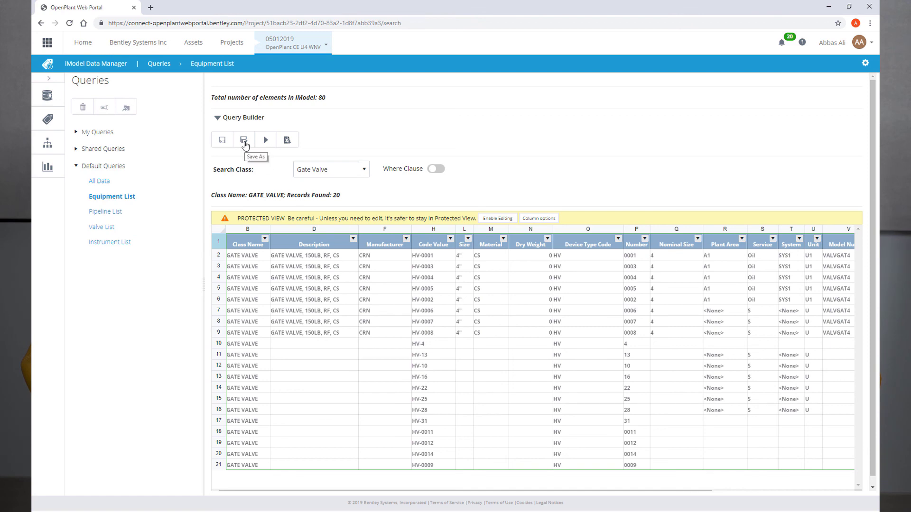
pyautogui.click(245, 145)
pyautogui.write('Test Query')
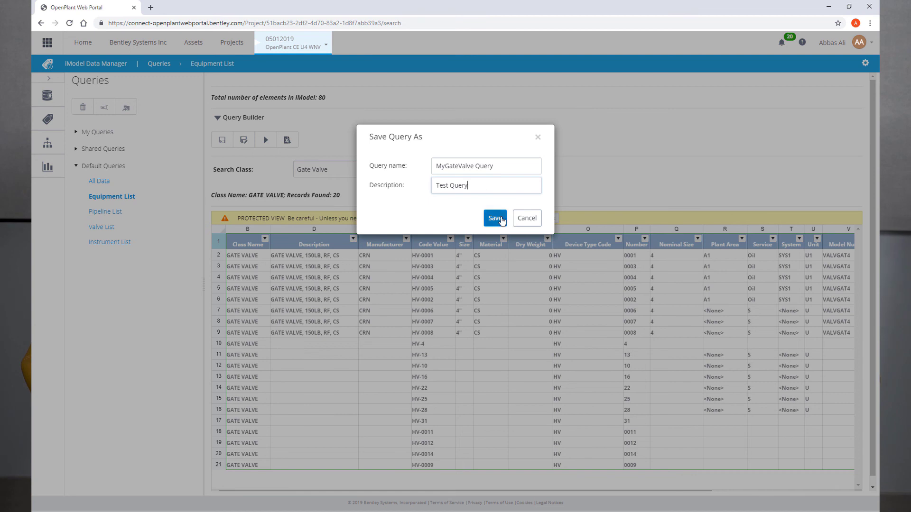
pyautogui.click(492, 219)
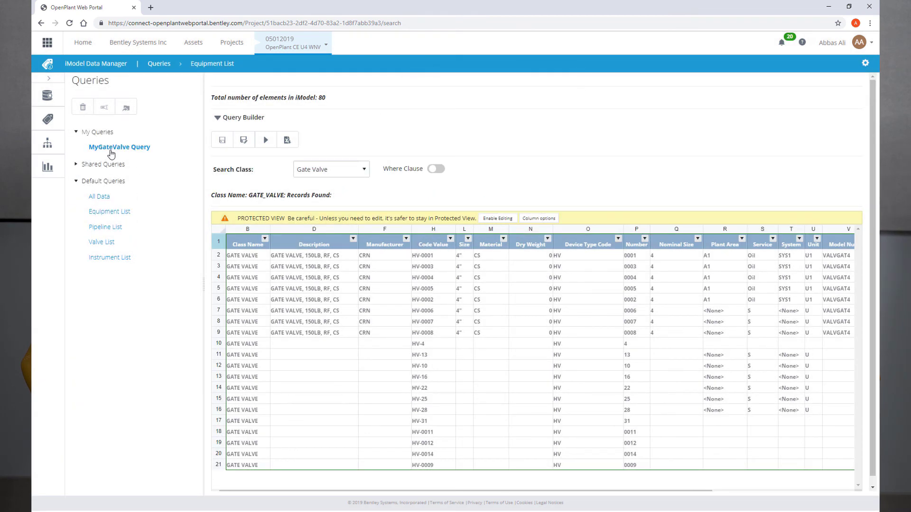
# Add a new blank column to the Gate Valve results and open its property list.
pyautogui.click(128, 112)
pyautogui.click(539, 220)
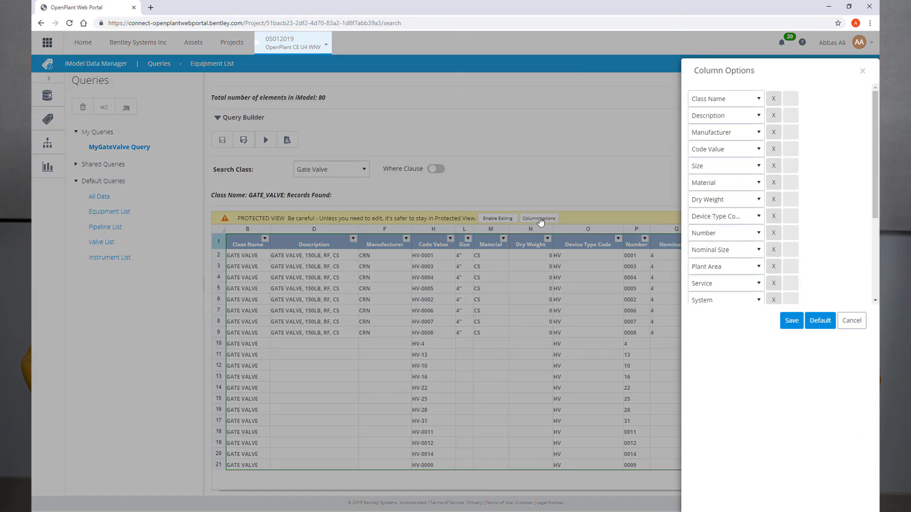
pyautogui.scroll(-1, 755, 193)
pyautogui.scroll(-2, 755, 193)
pyautogui.scroll(2, 754, 194)
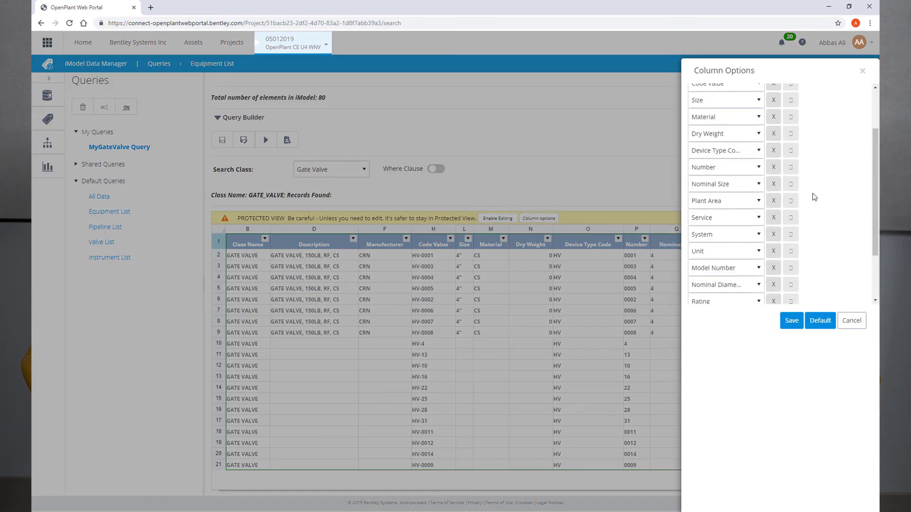
pyautogui.scroll(-2, 755, 193)
pyautogui.click(697, 264)
pyautogui.click(758, 264)
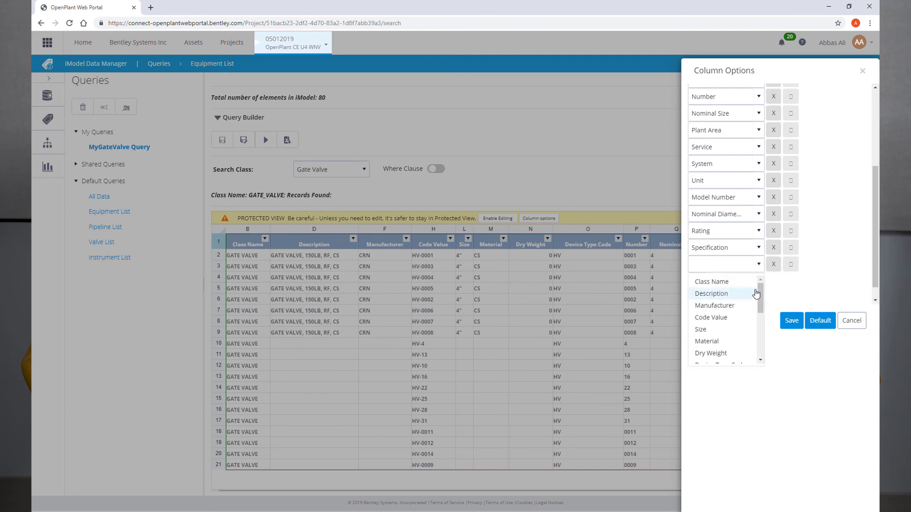